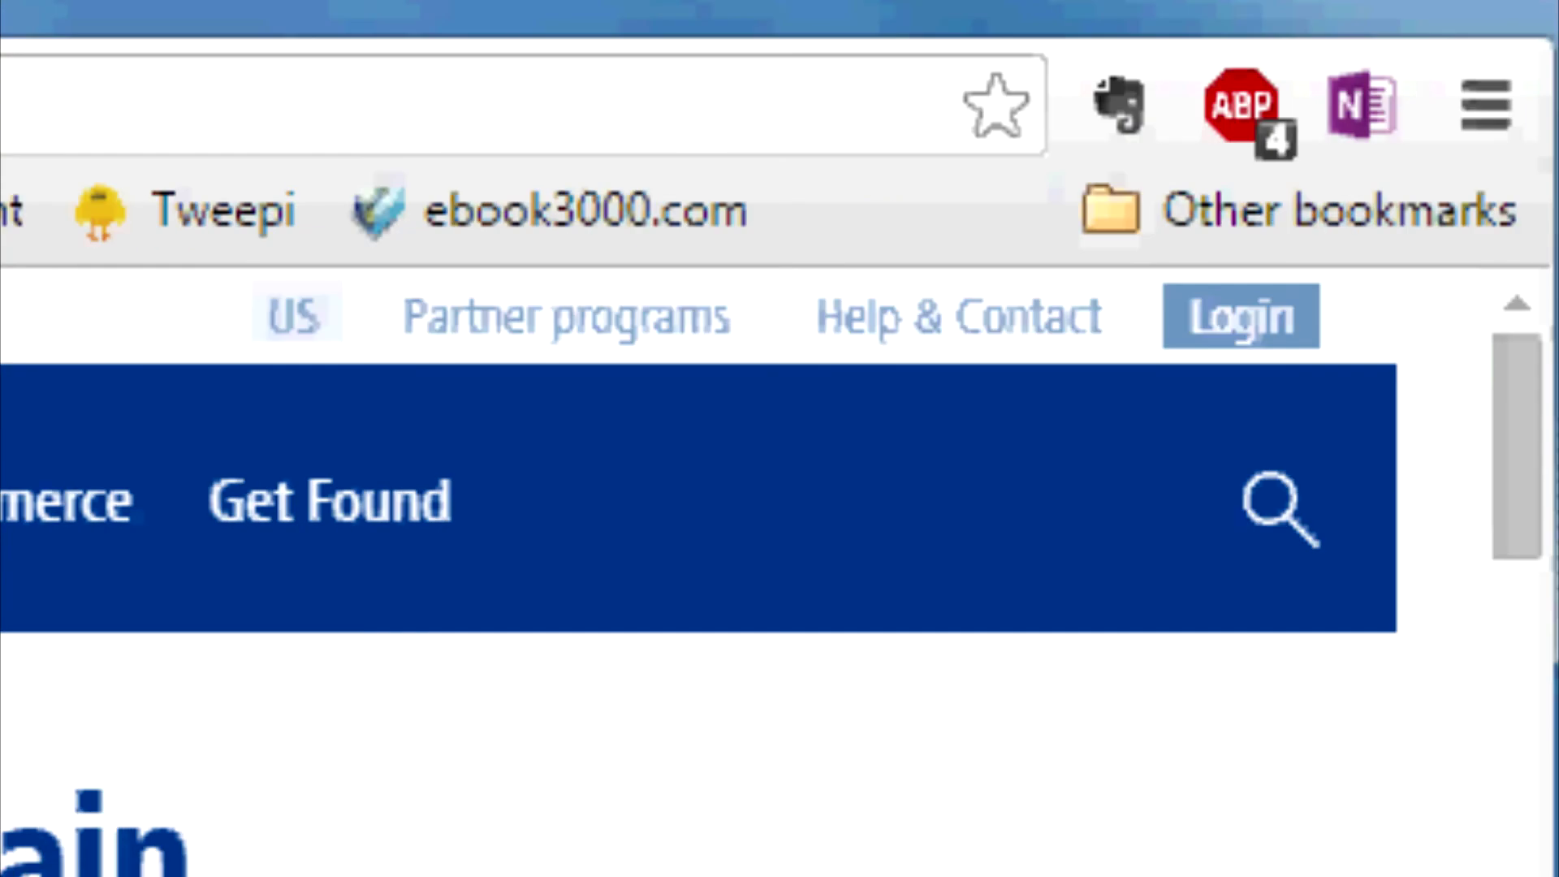
Go to the 1&1 login page and sign in to the Control Panel with the prefilled credentials.
click(1240, 325)
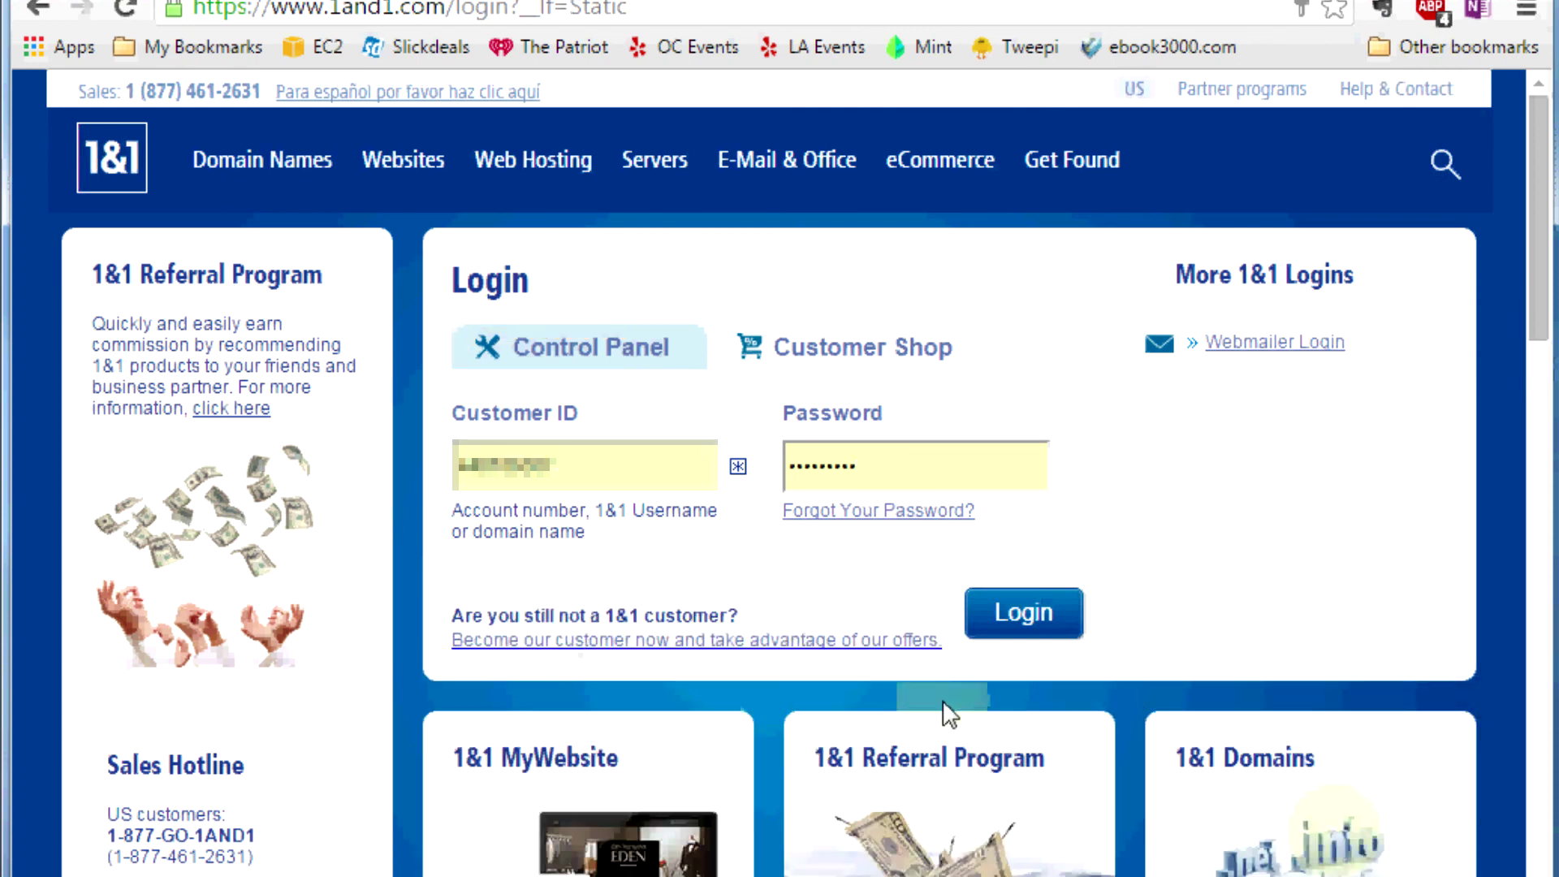
click(1182, 661)
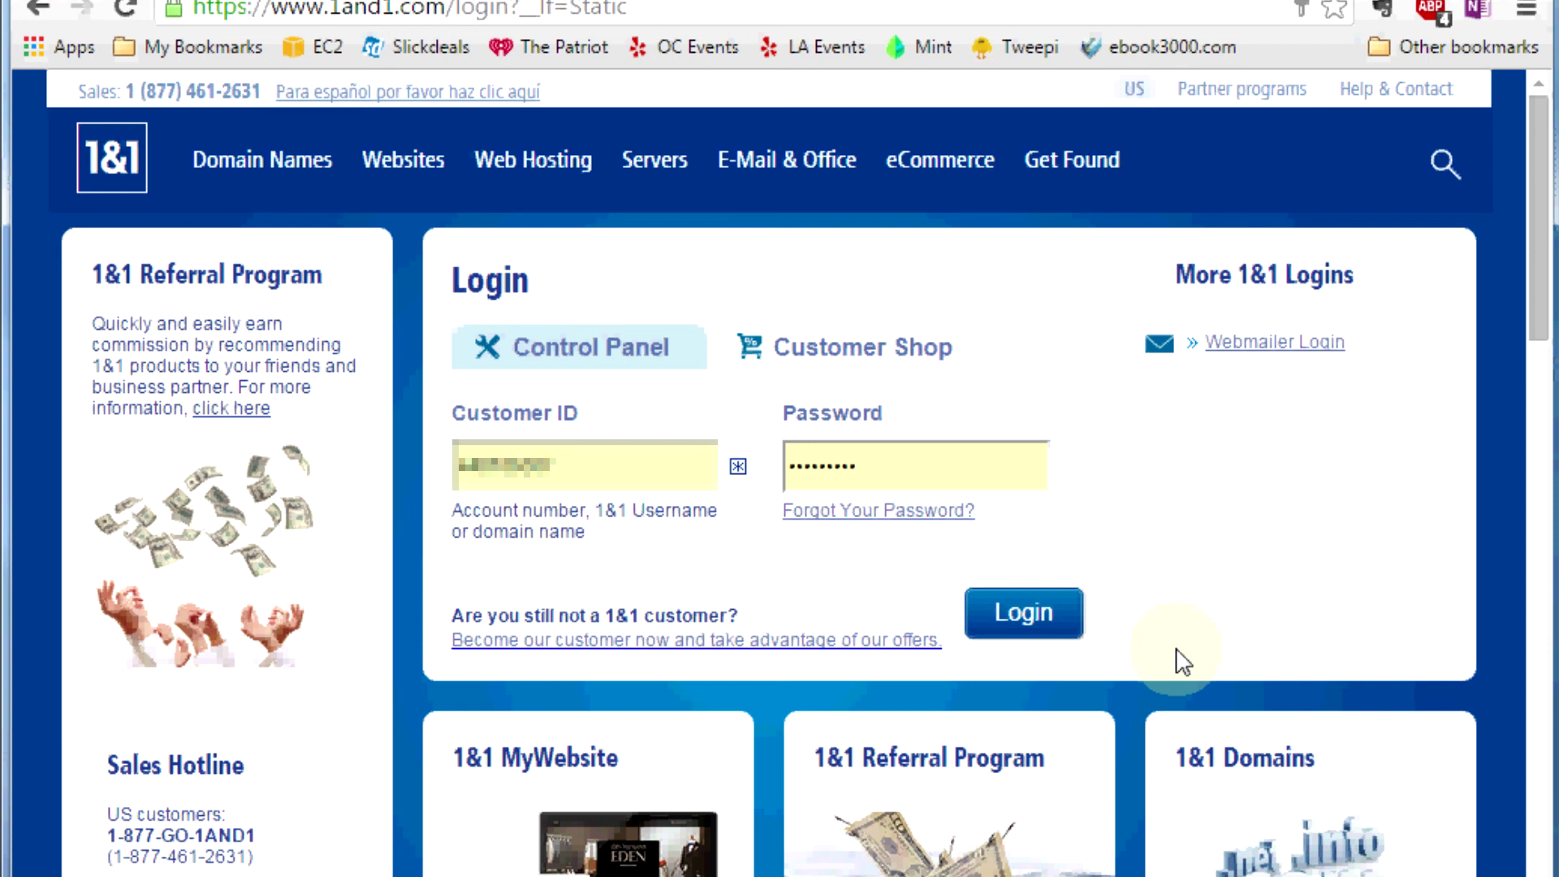
click(1021, 630)
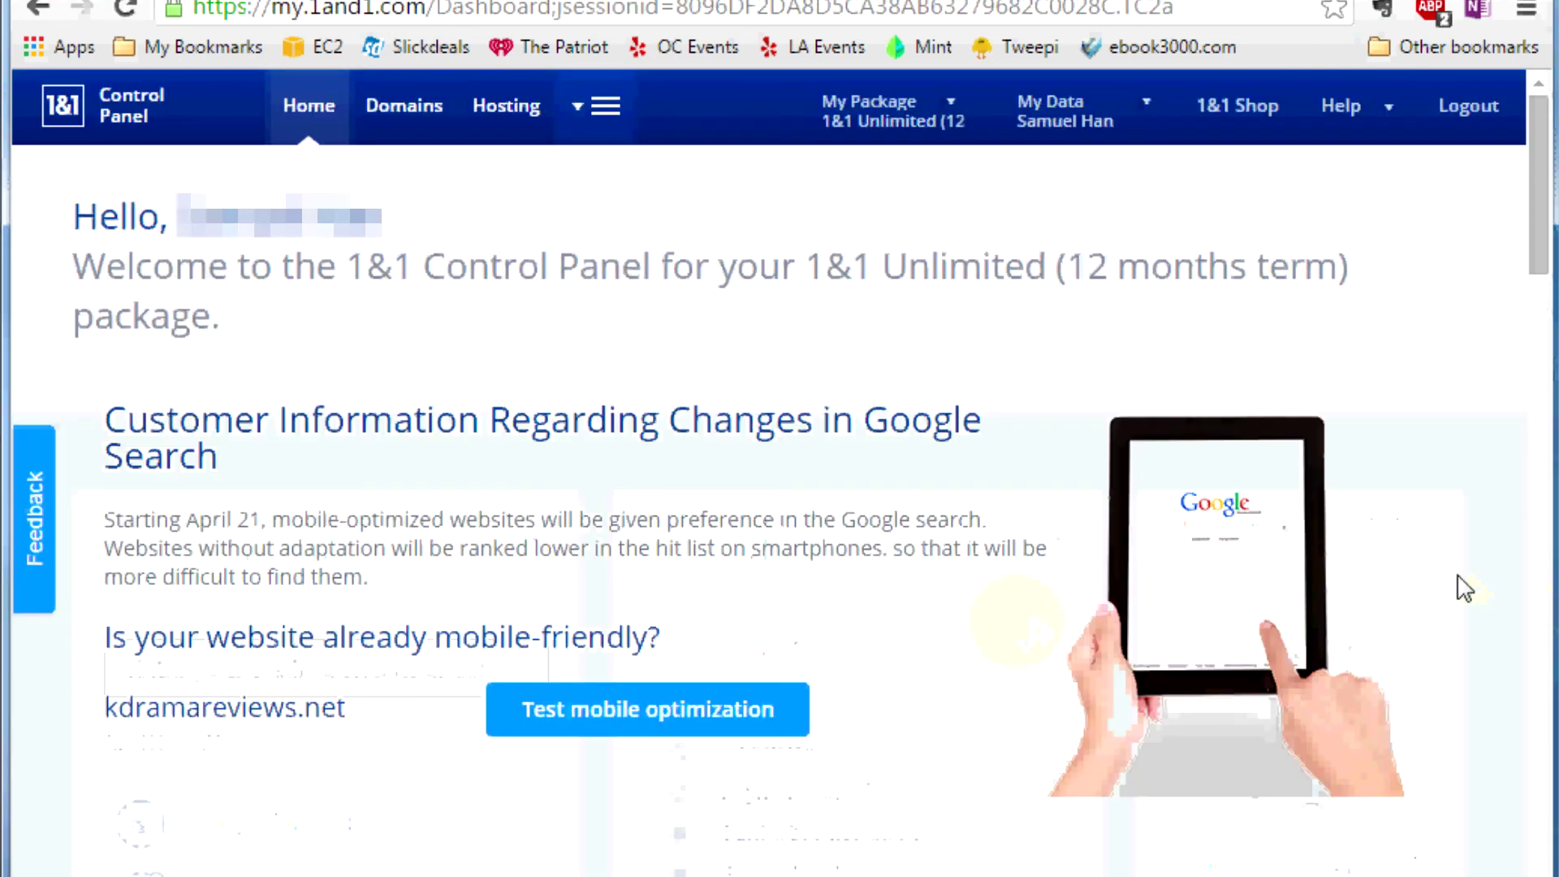
Start a WordPress installation from the 1&1 App Center in the dashboard's Hosting section.
scroll(1449, 581, down, 12)
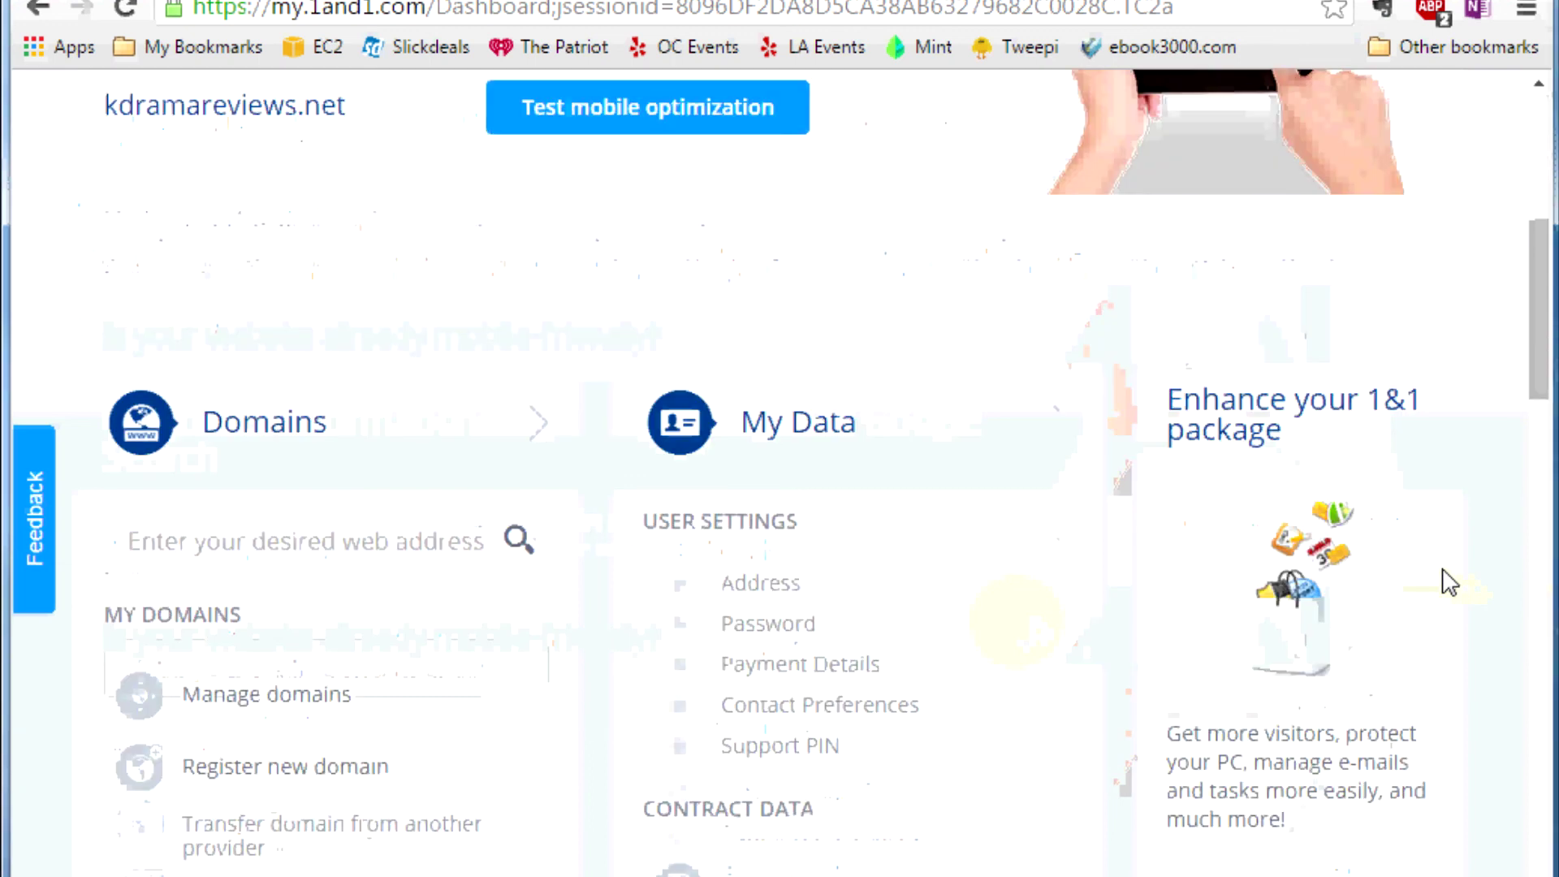
scroll(1443, 573, down, 7)
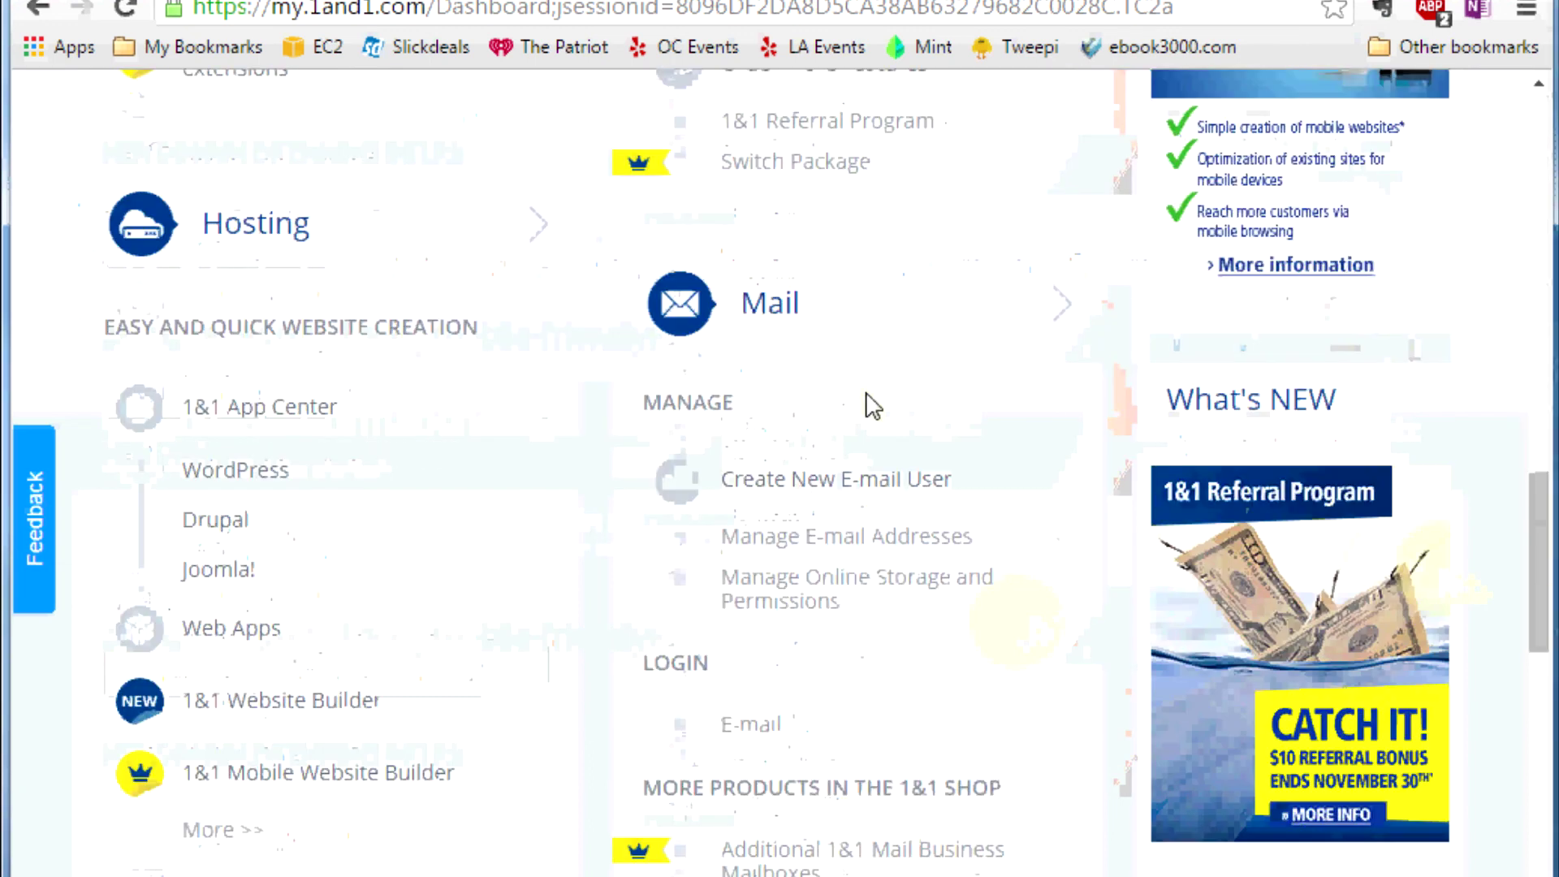
click(276, 485)
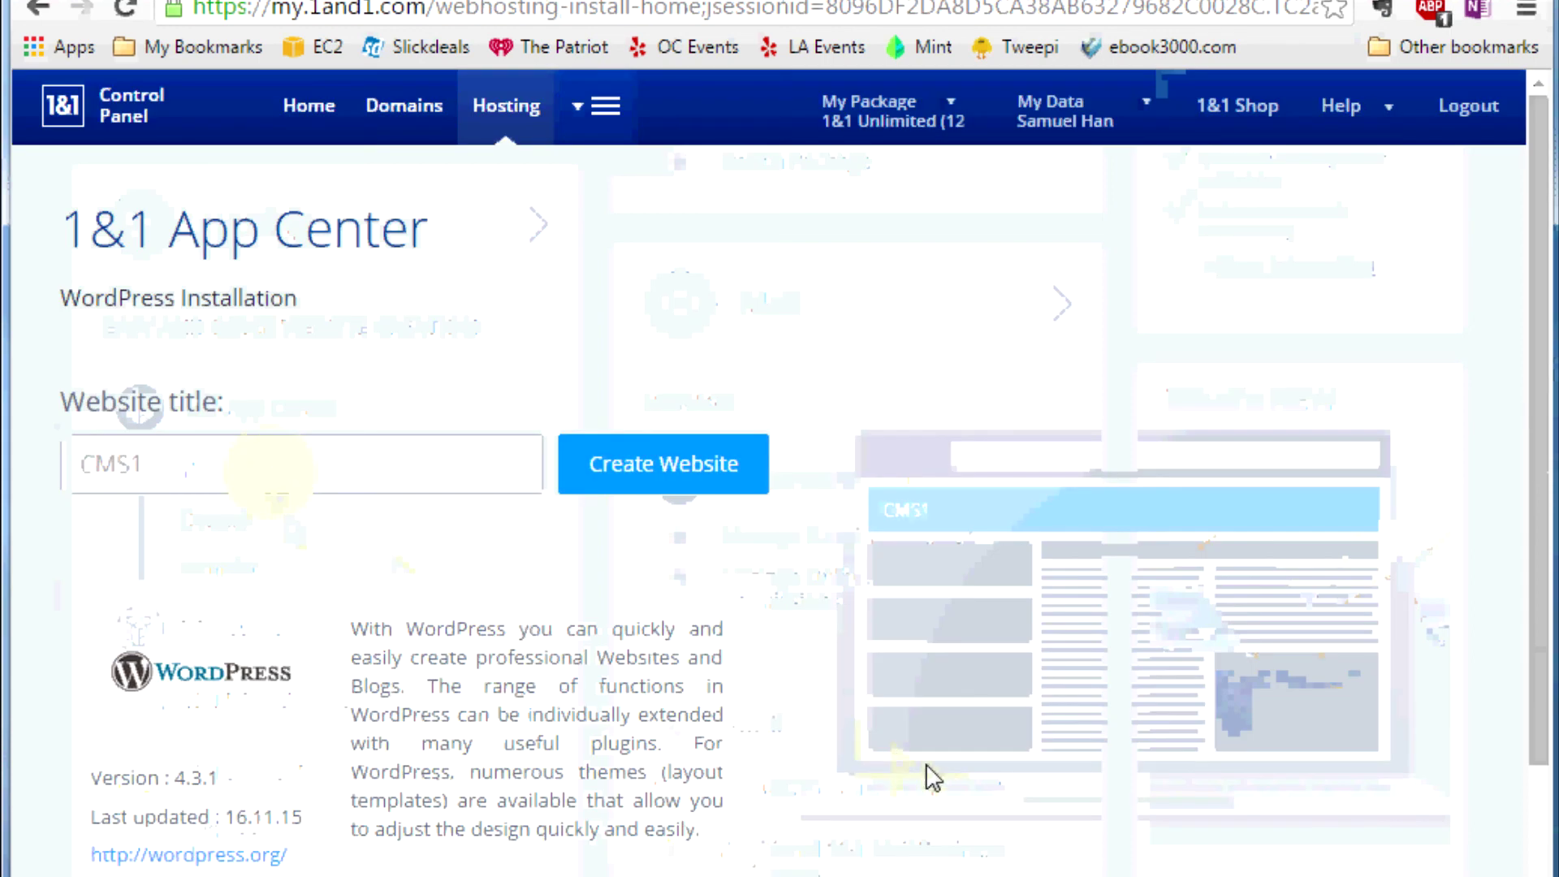
Title the site 'My Website', create it, and bring the administrator account fields into view.
click(254, 466)
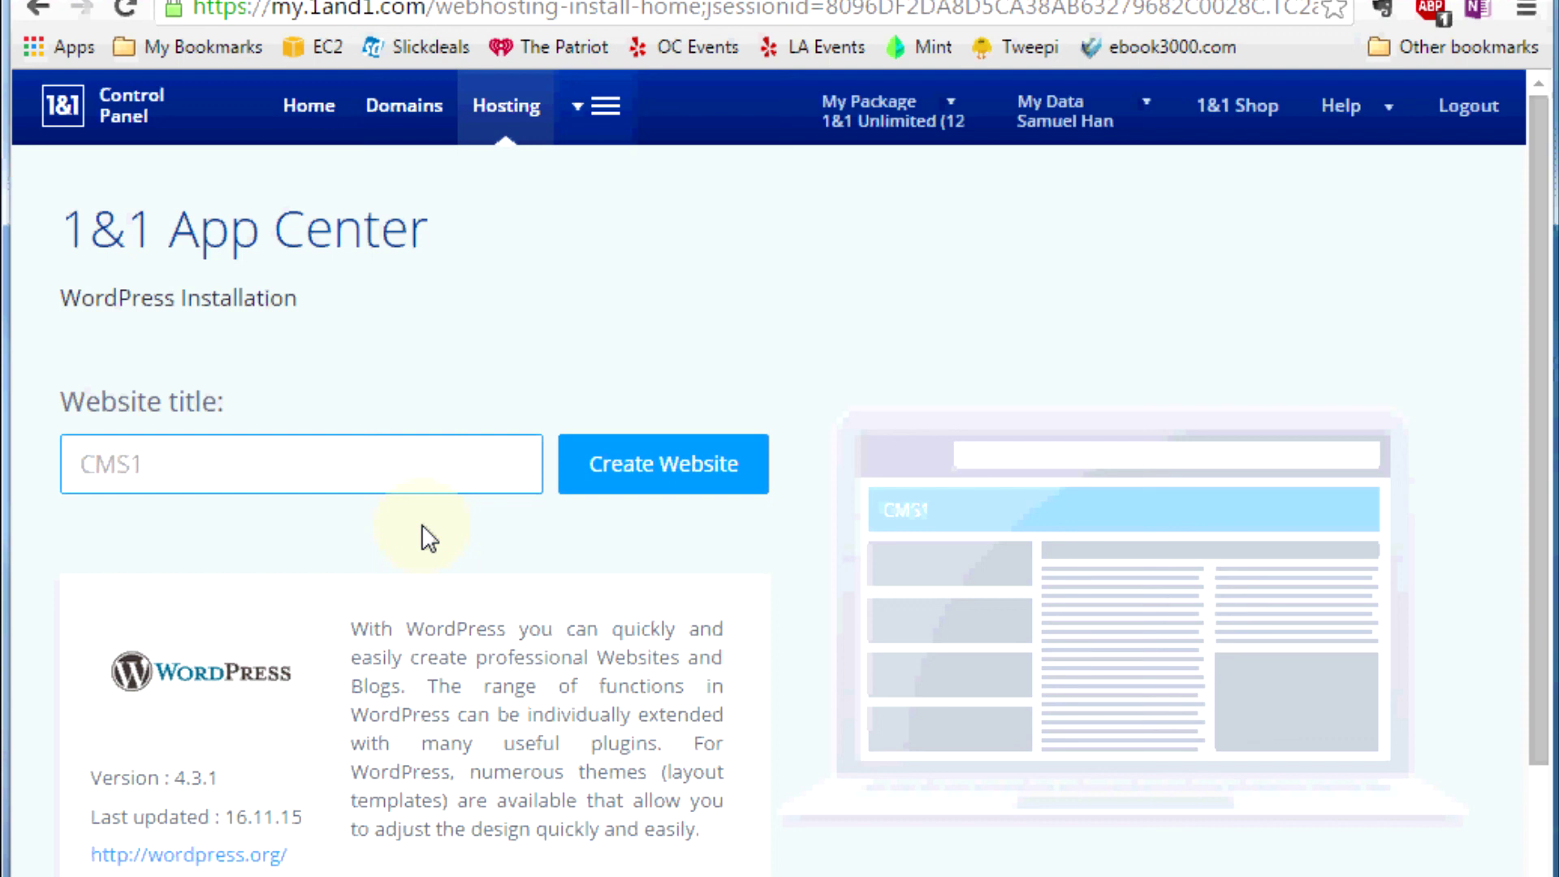
text(My Website)
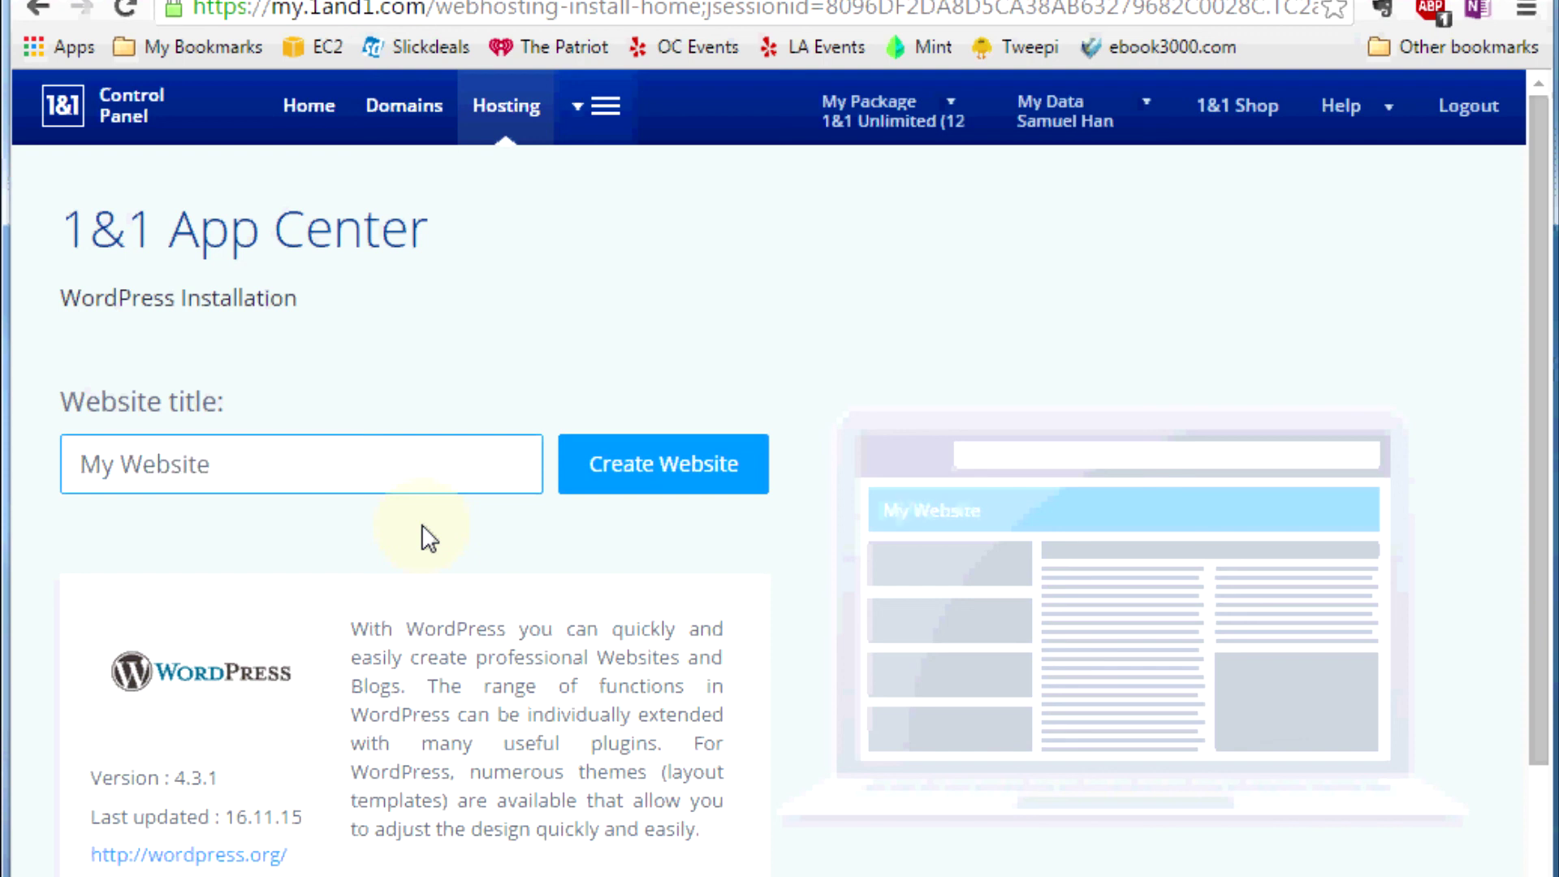
click(694, 494)
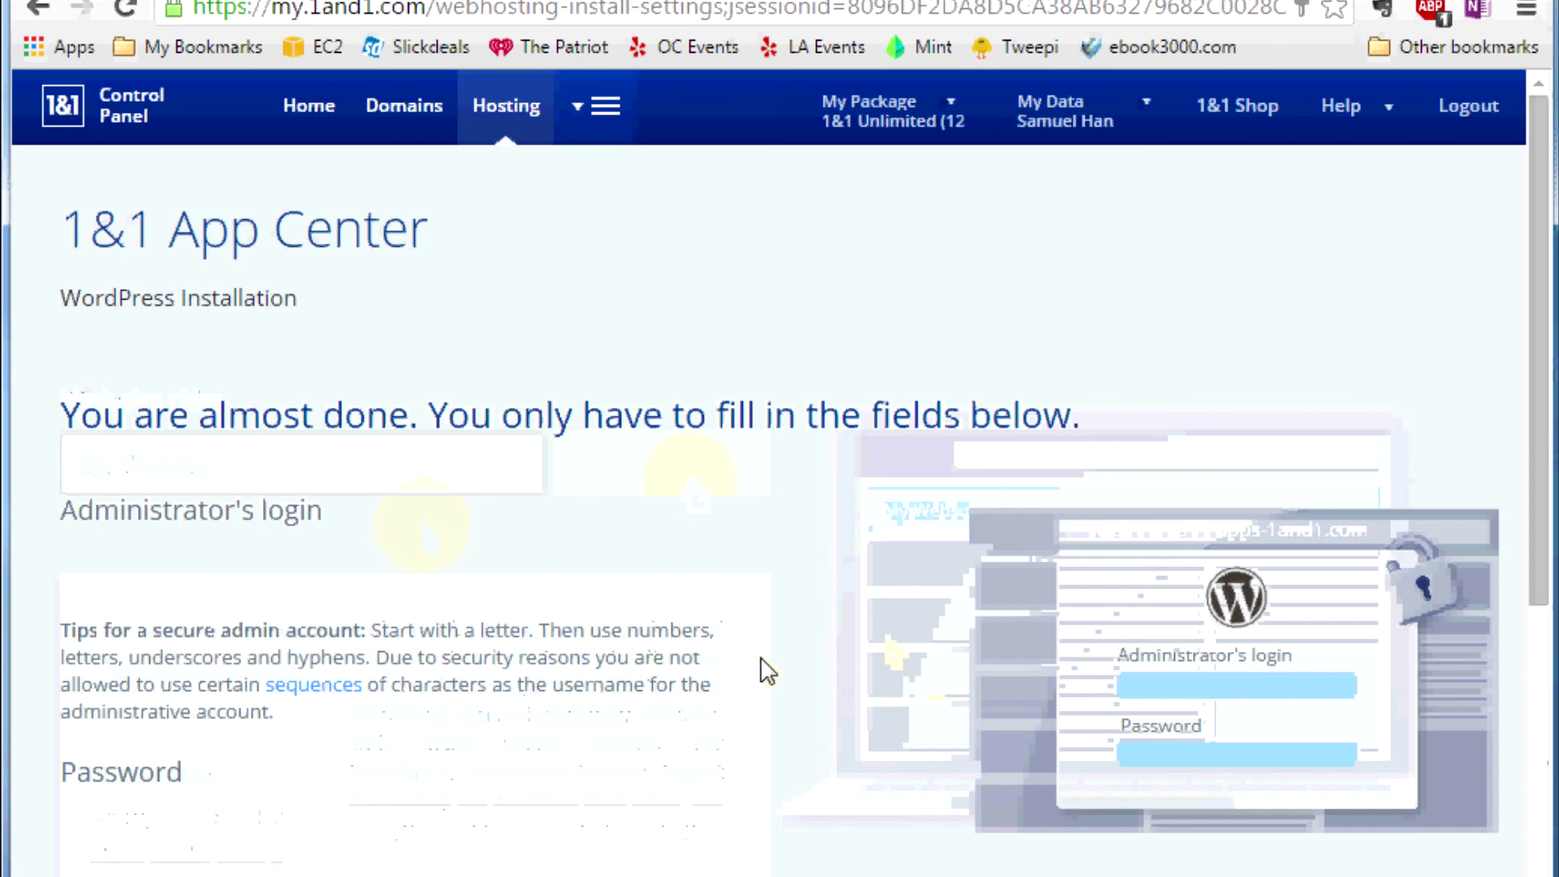
scroll(856, 682, down, 2)
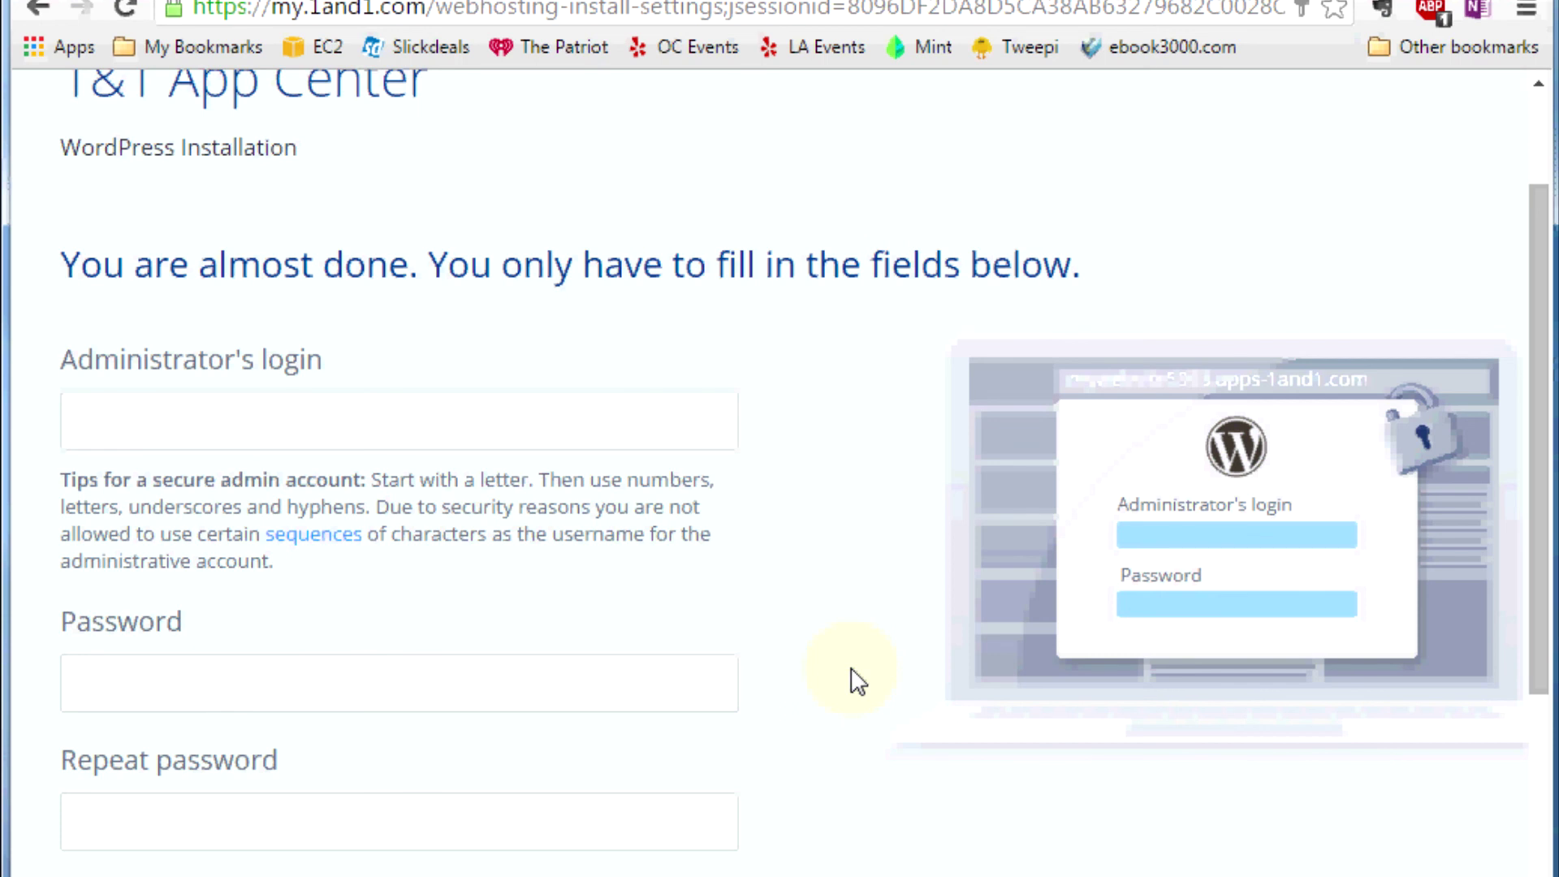
Enter the administrator login name and a matching password in both password fields.
click(418, 422)
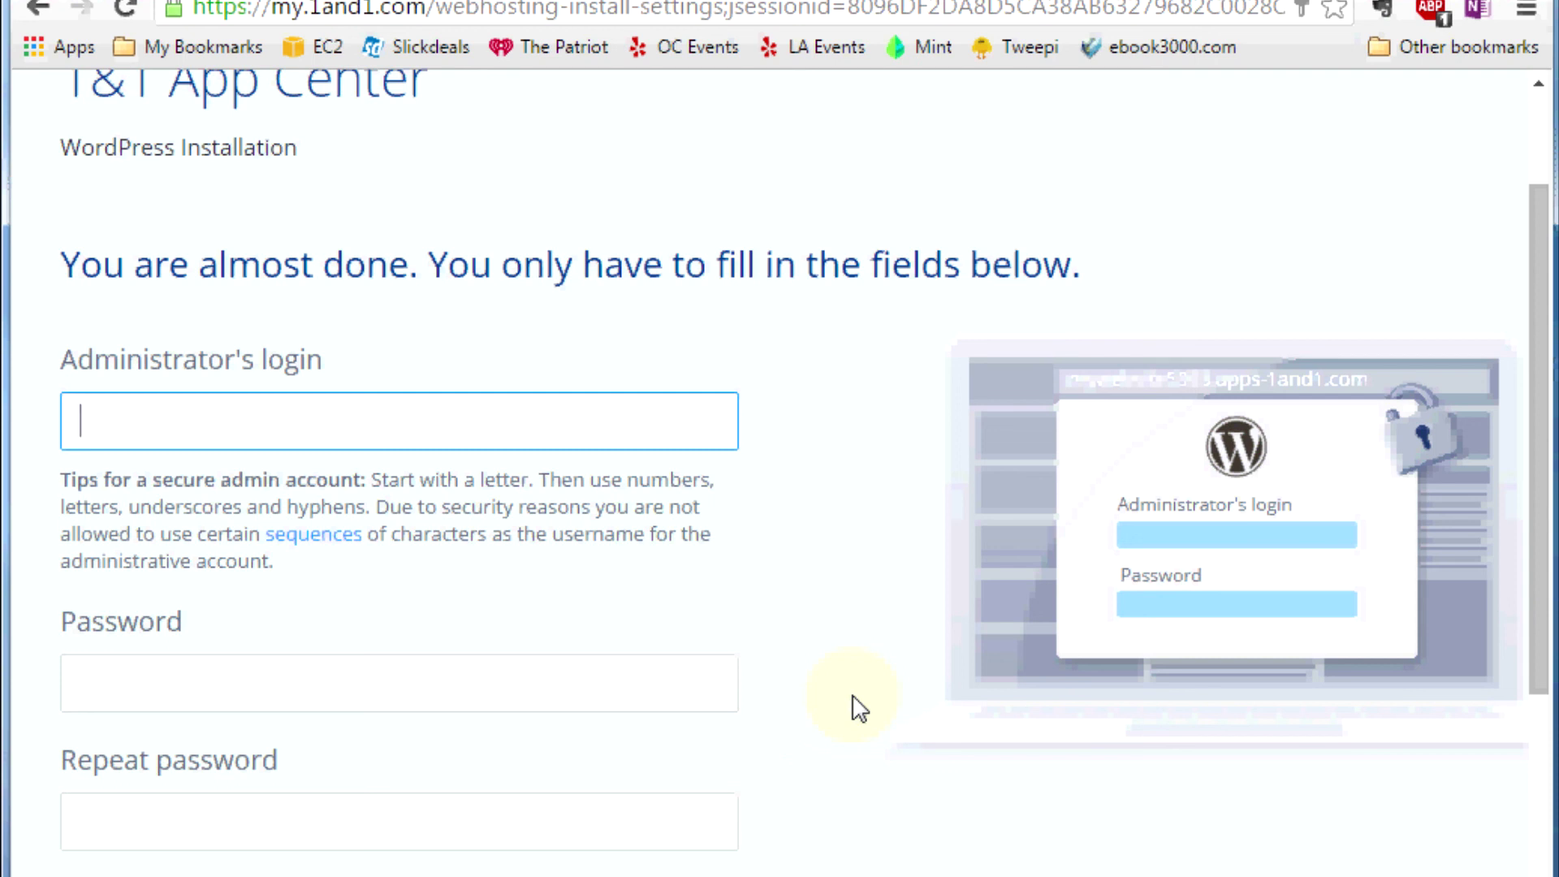
text(Samtheman)
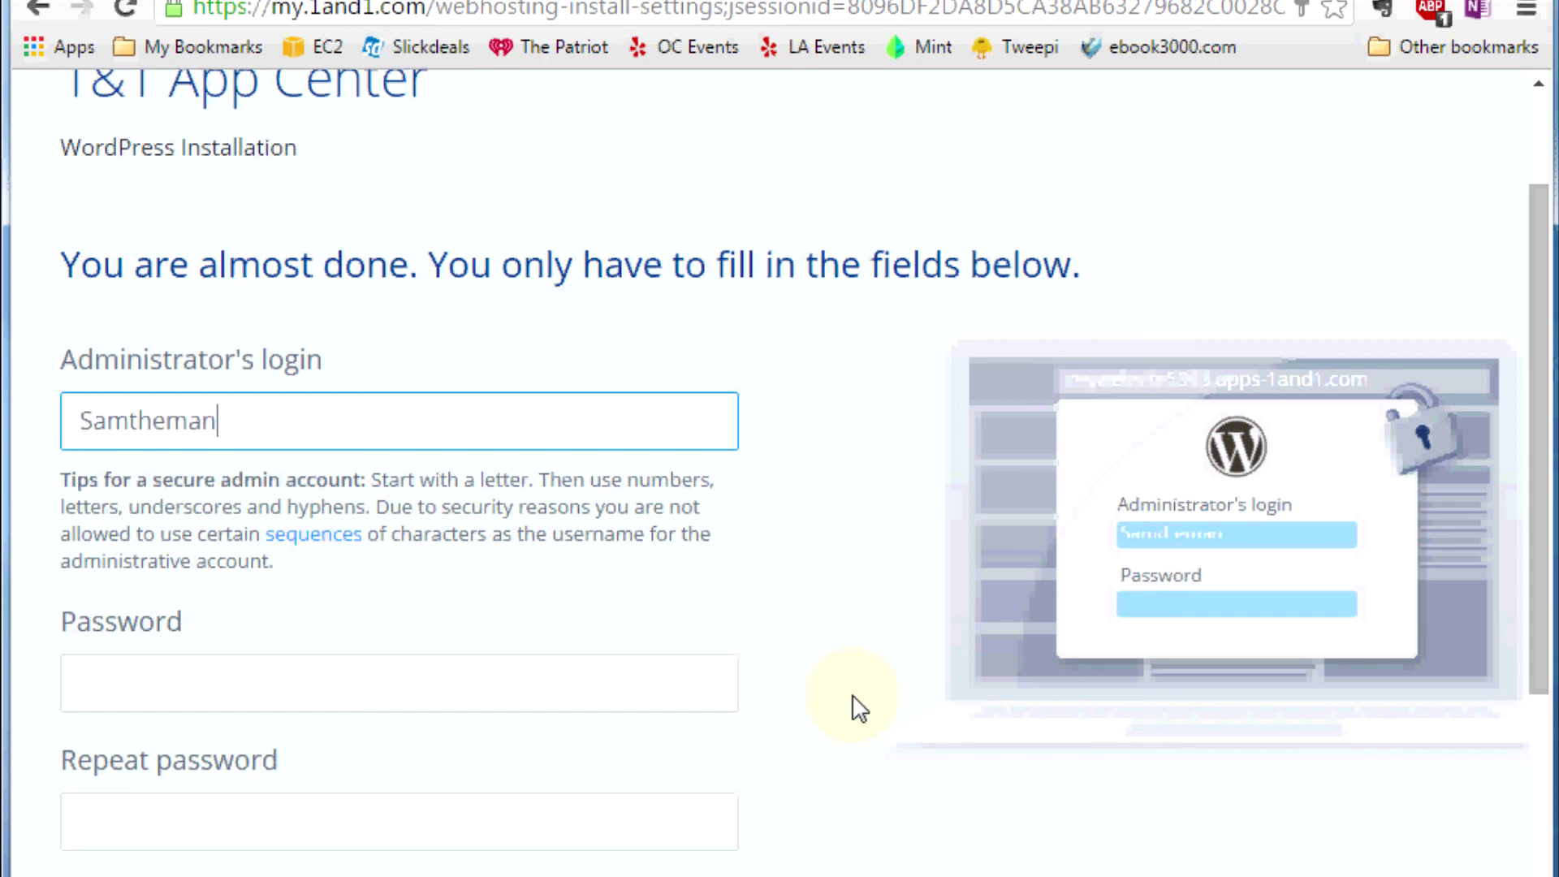
key(Tab)
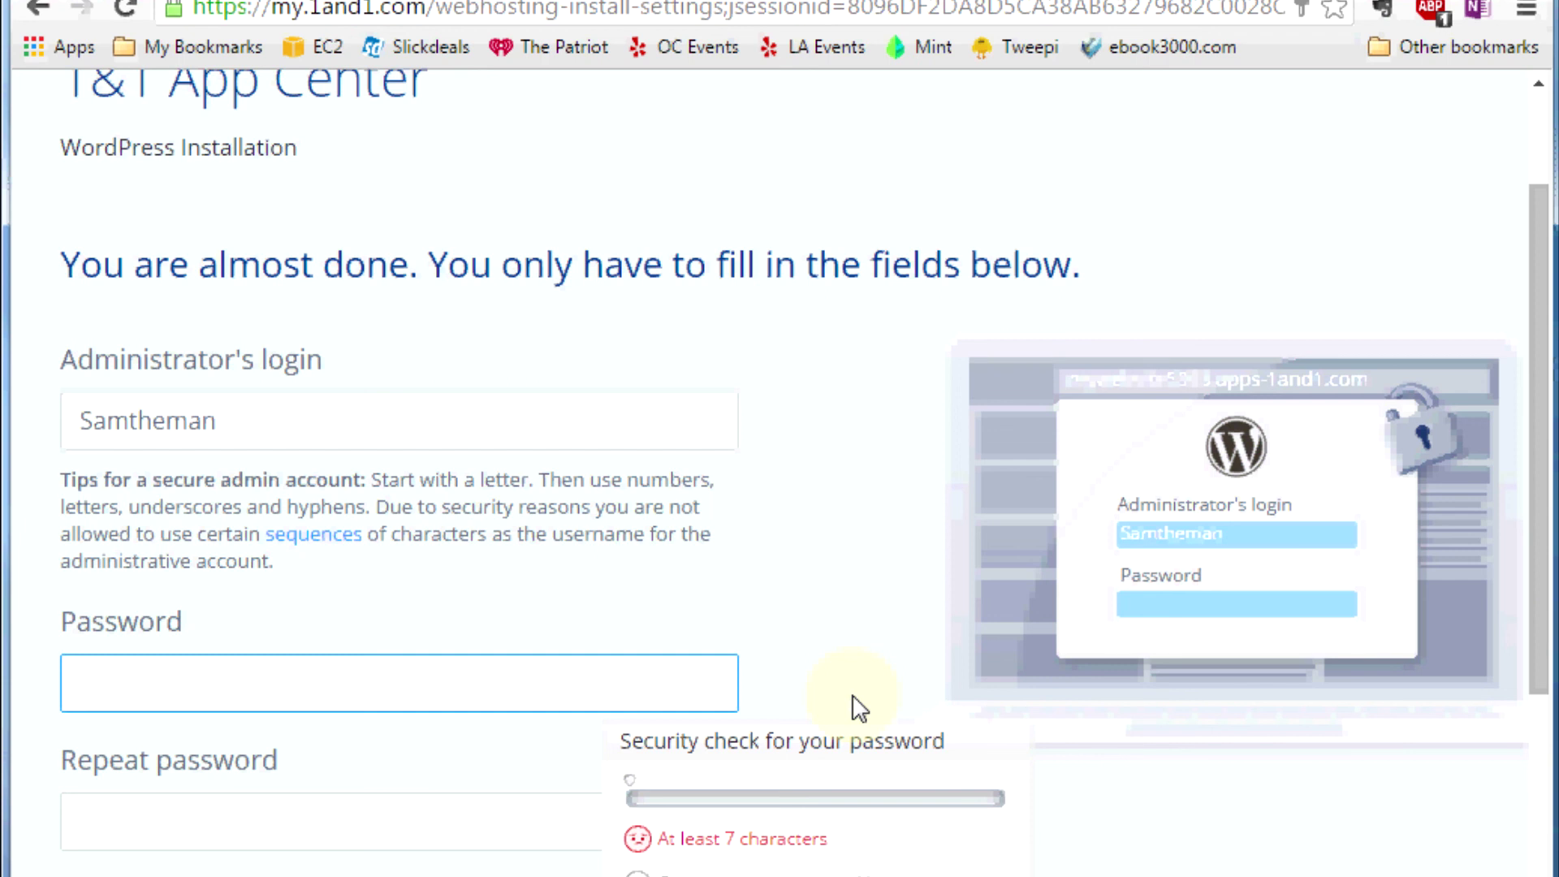
text(••••••••••)
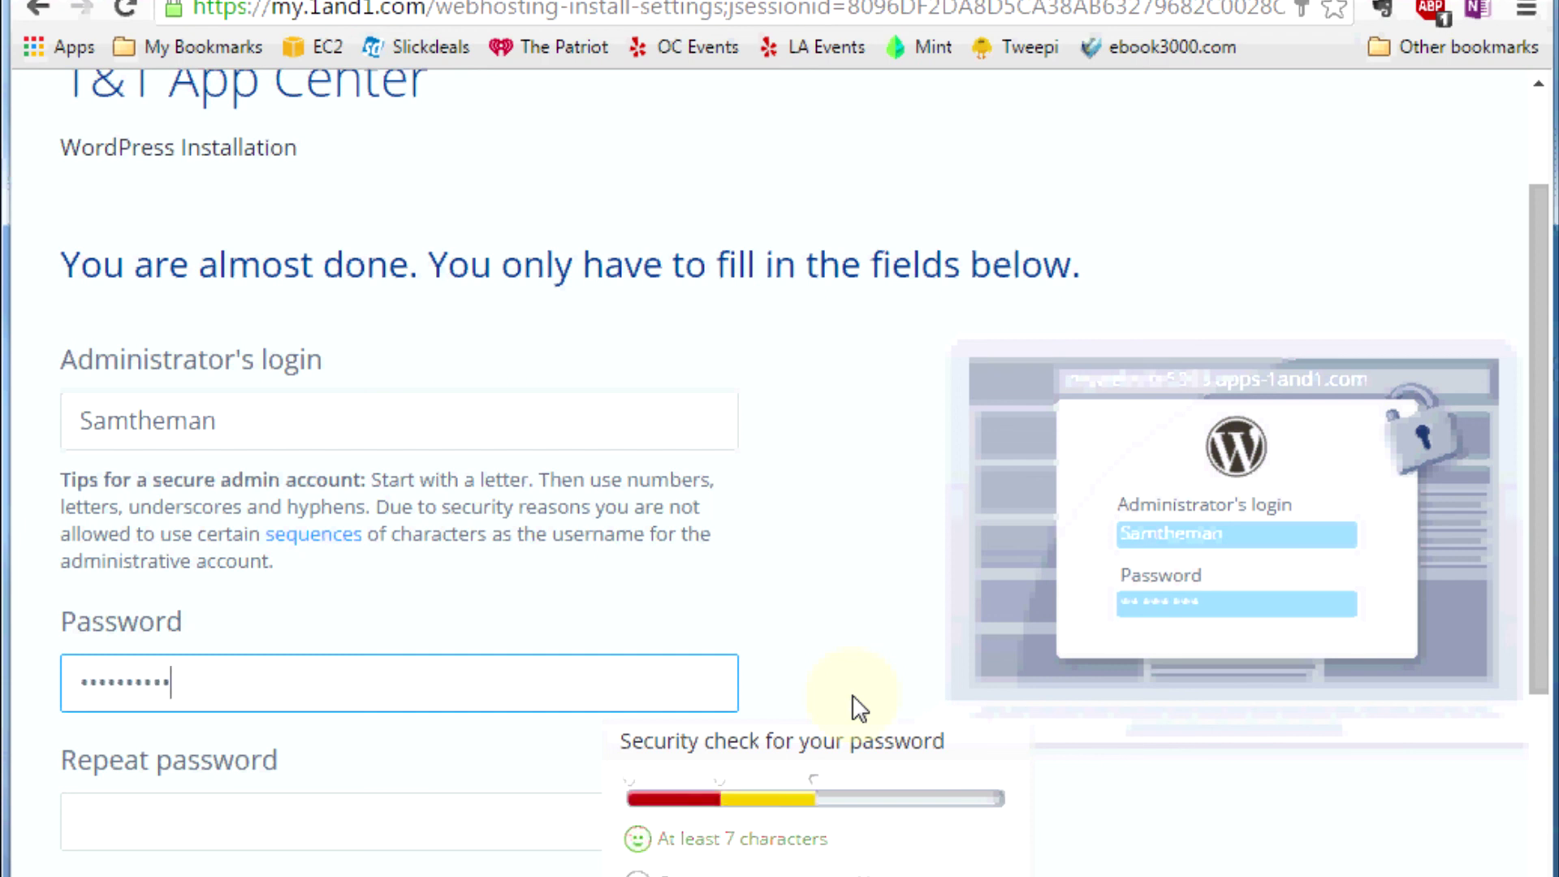
key(BackSpace)
key(BackSpace)
key(BackSpace)
key(BackSpace)
key(BackSpace)
key(BackSpace)
key(BackSpace)
key(BackSpace)
key(BackSpace)
key(BackSpace)
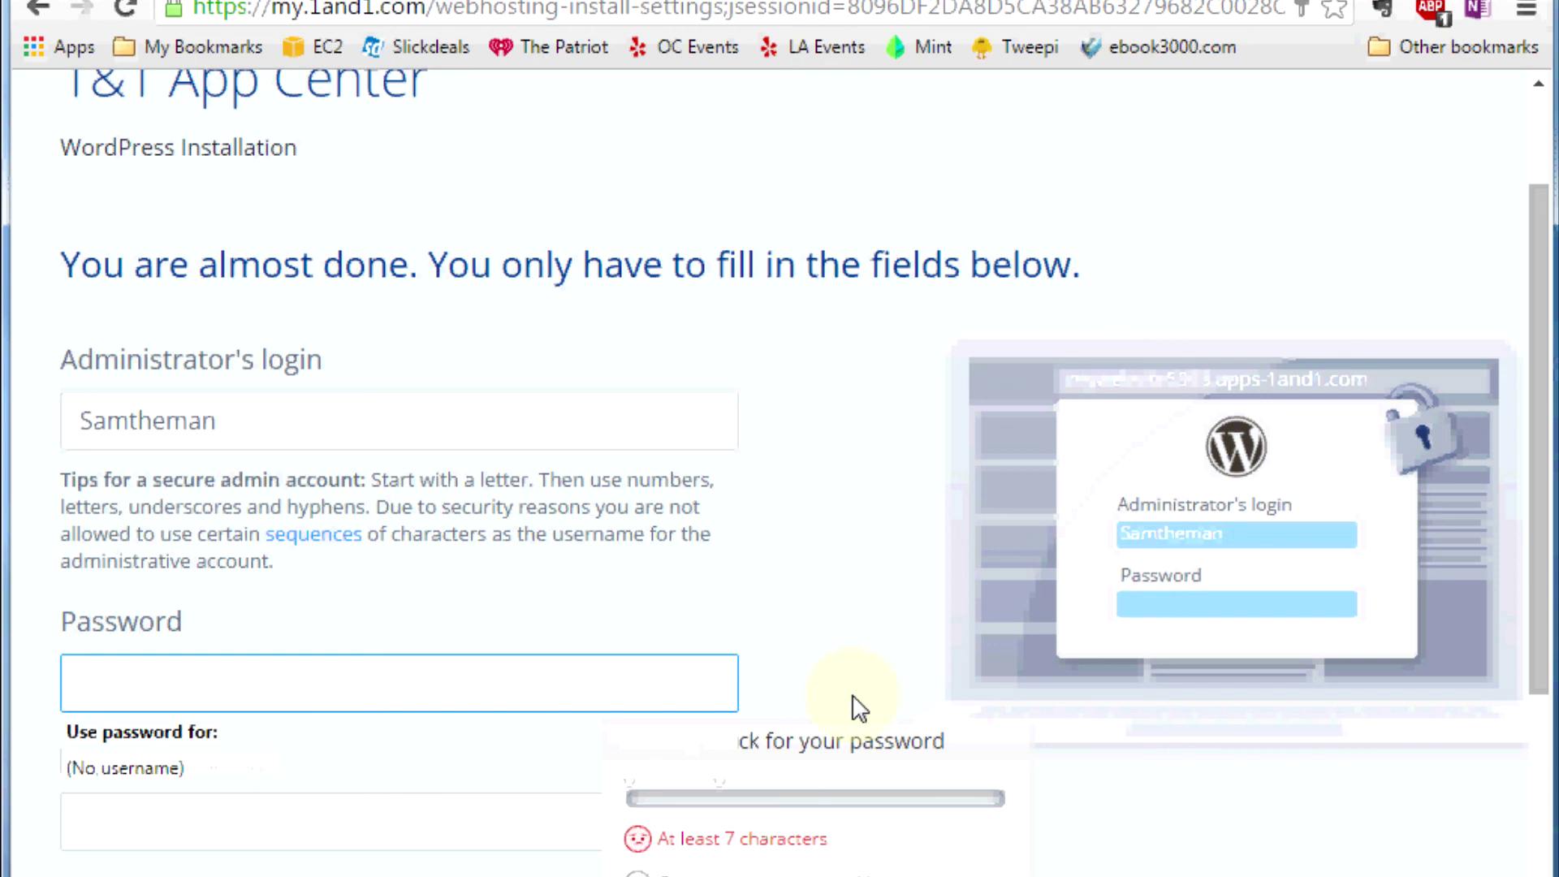
text(••••••••)
key(Tab)
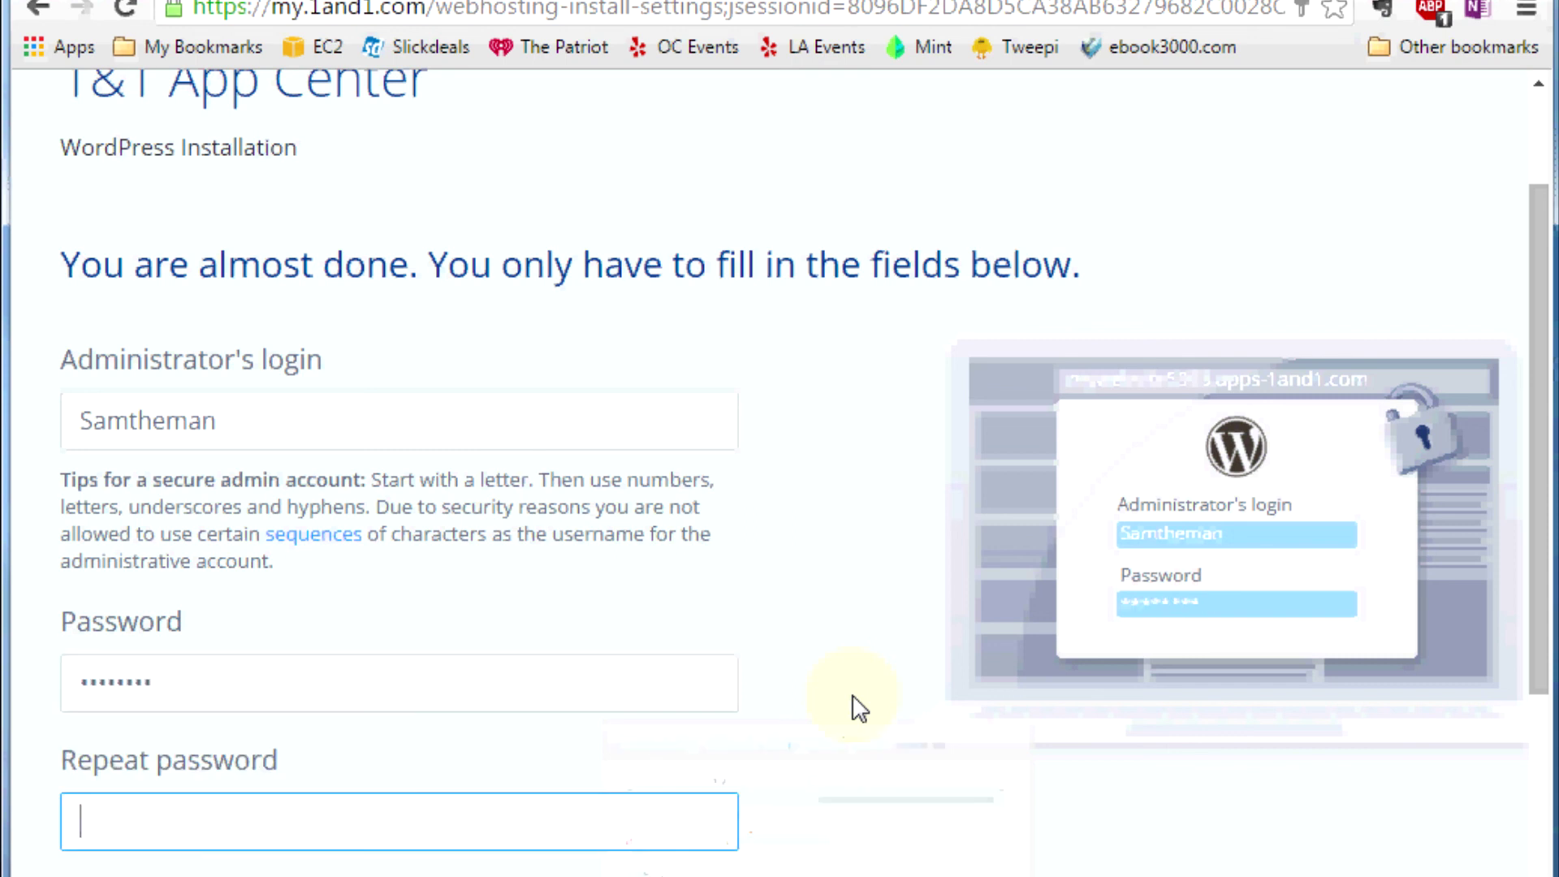
text(•••••••••)
Accept the Terms of Use and submit the administrator account.
scroll(858, 707, down, 2)
scroll(852, 703, down, 2)
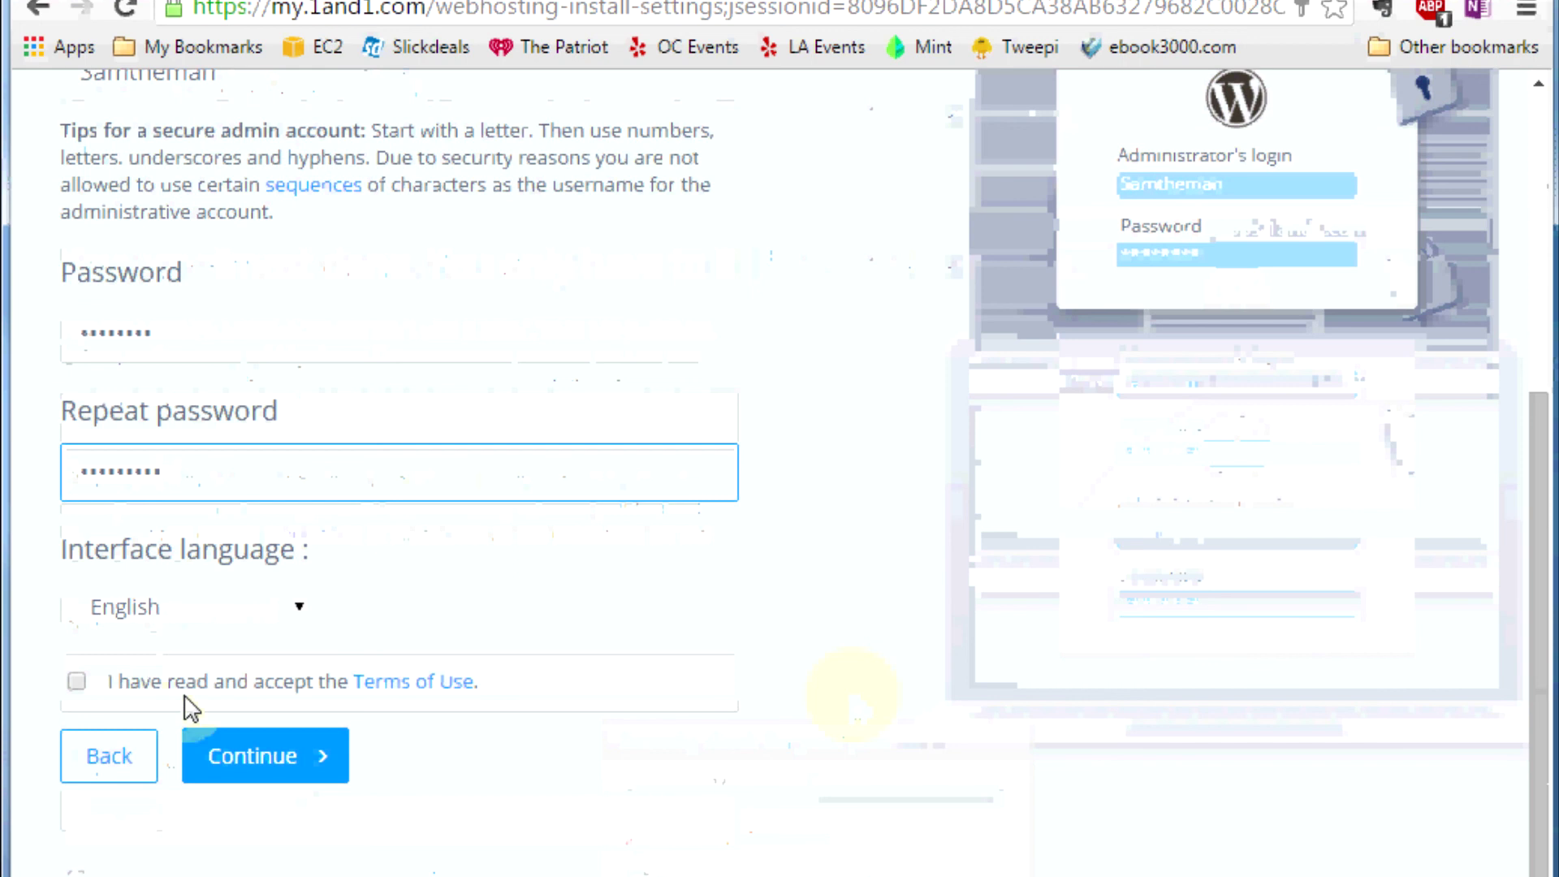
click(76, 686)
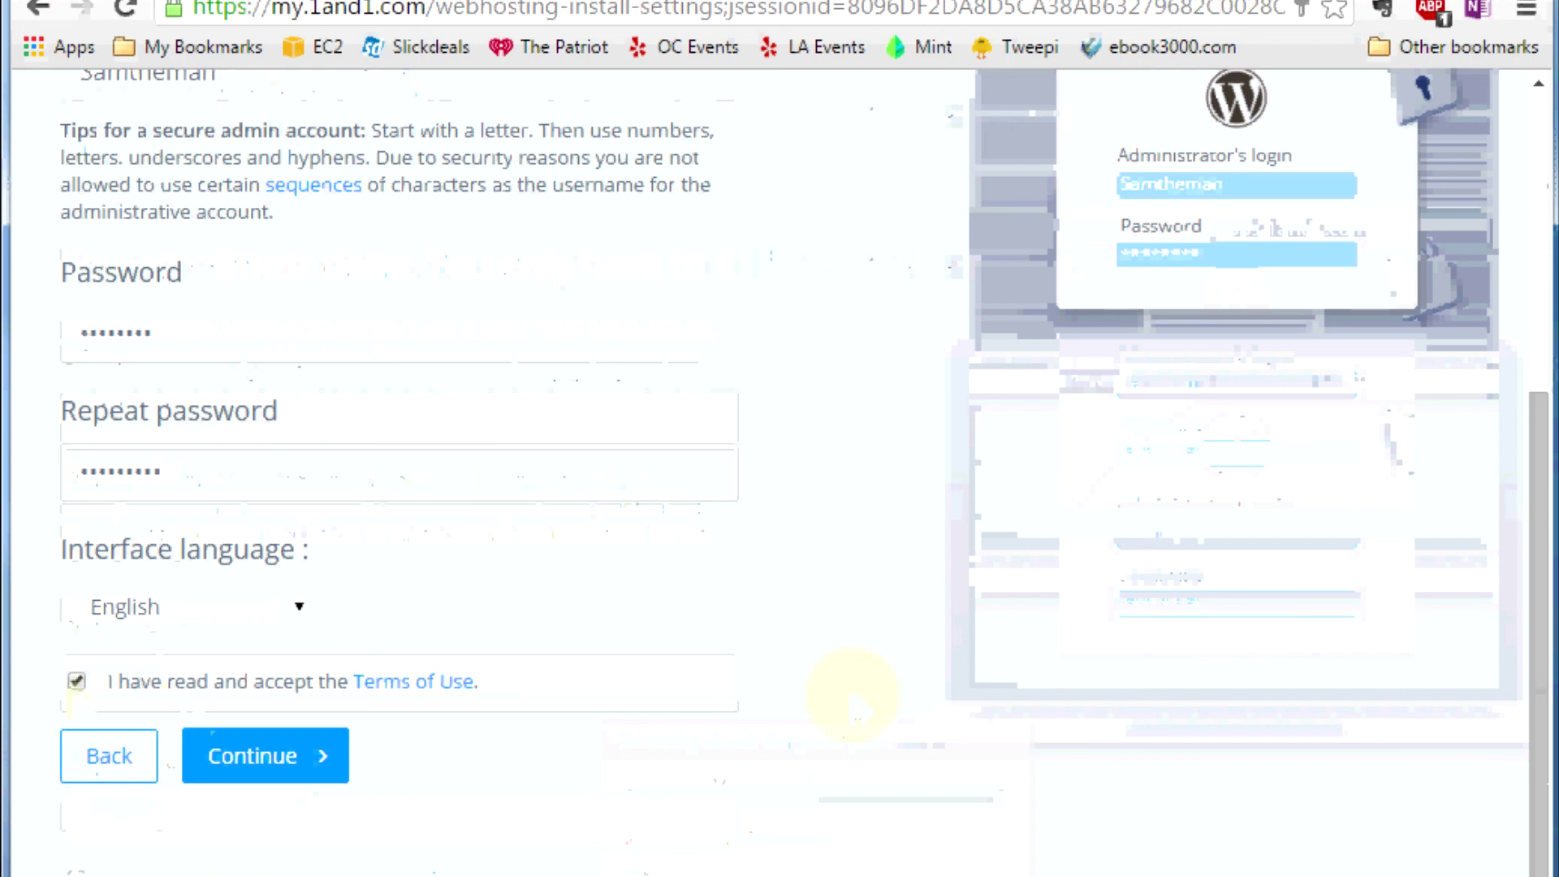
click(283, 781)
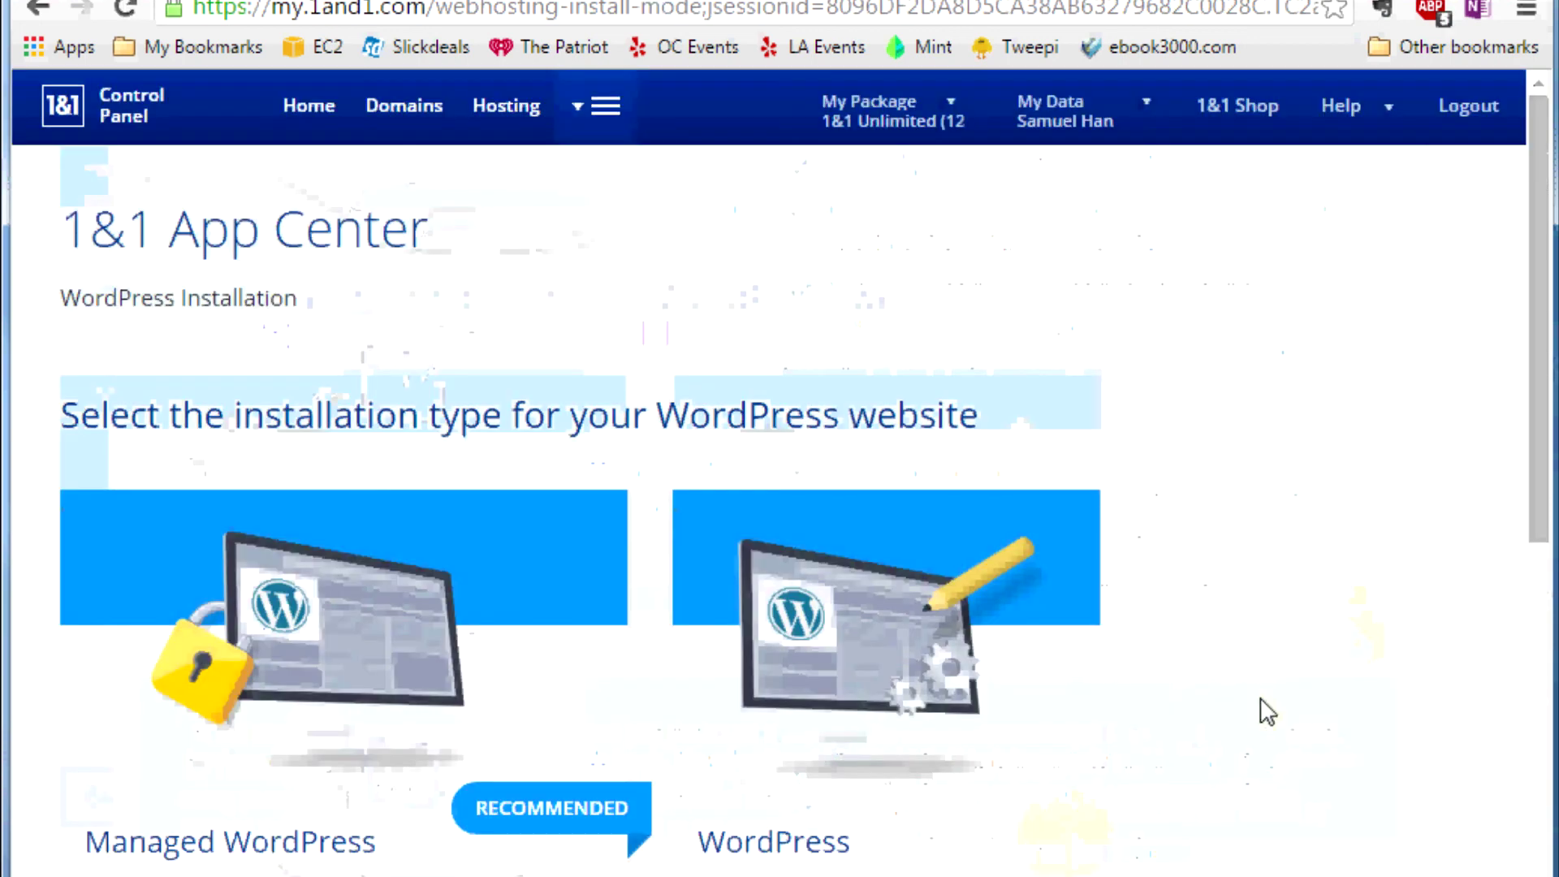
Choose the standard self-managed WordPress option instead of Managed WordPress.
scroll(1261, 712, down, 4)
scroll(1261, 713, down, 2)
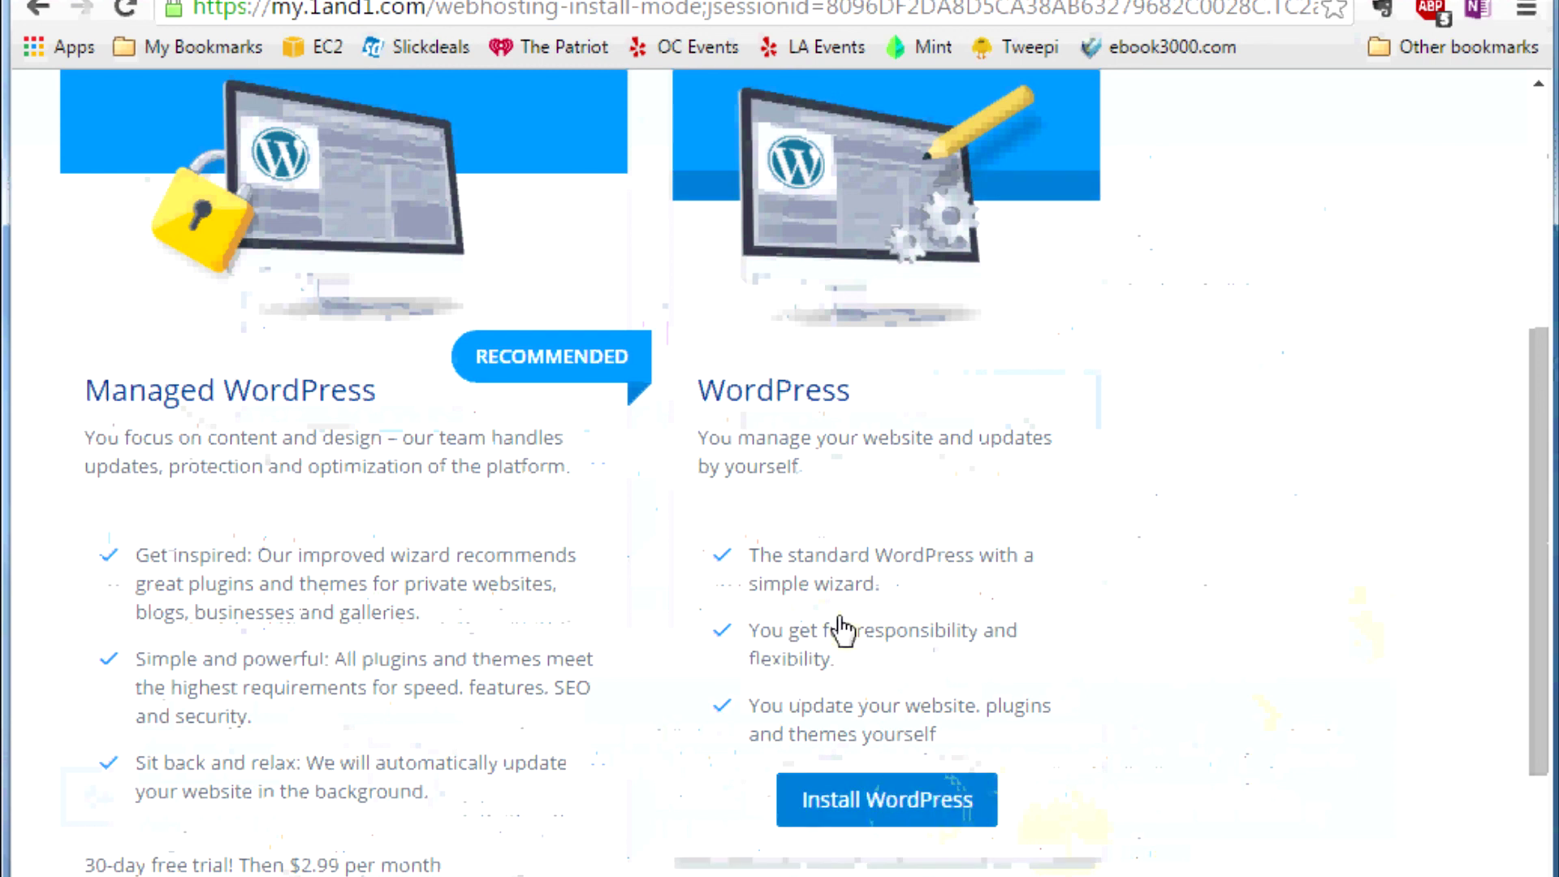
scroll(646, 584, down, 2)
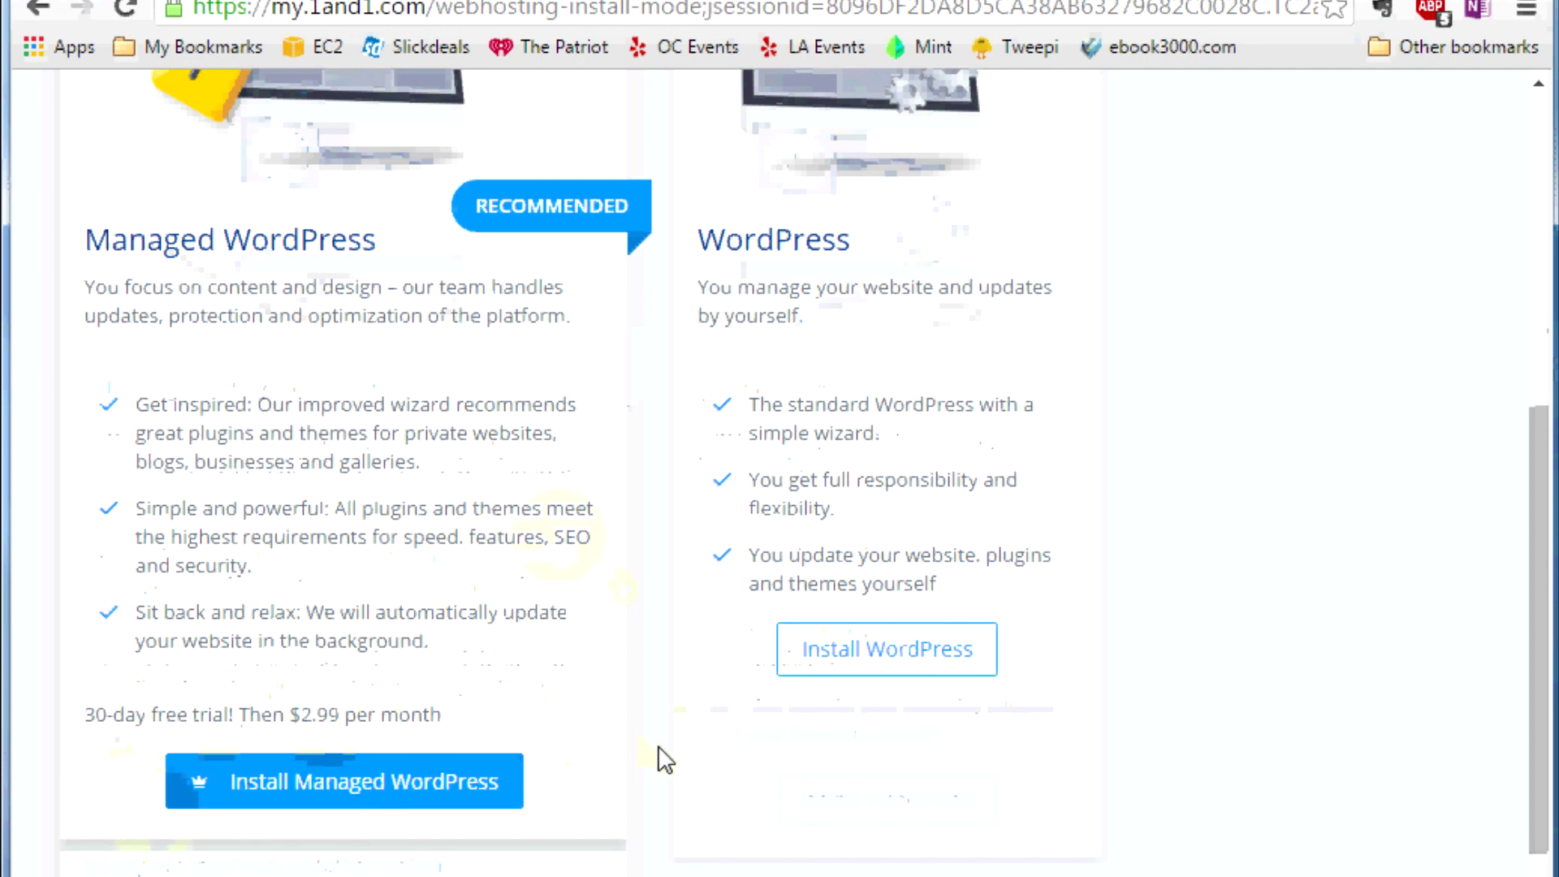
scroll(658, 755, down, 1)
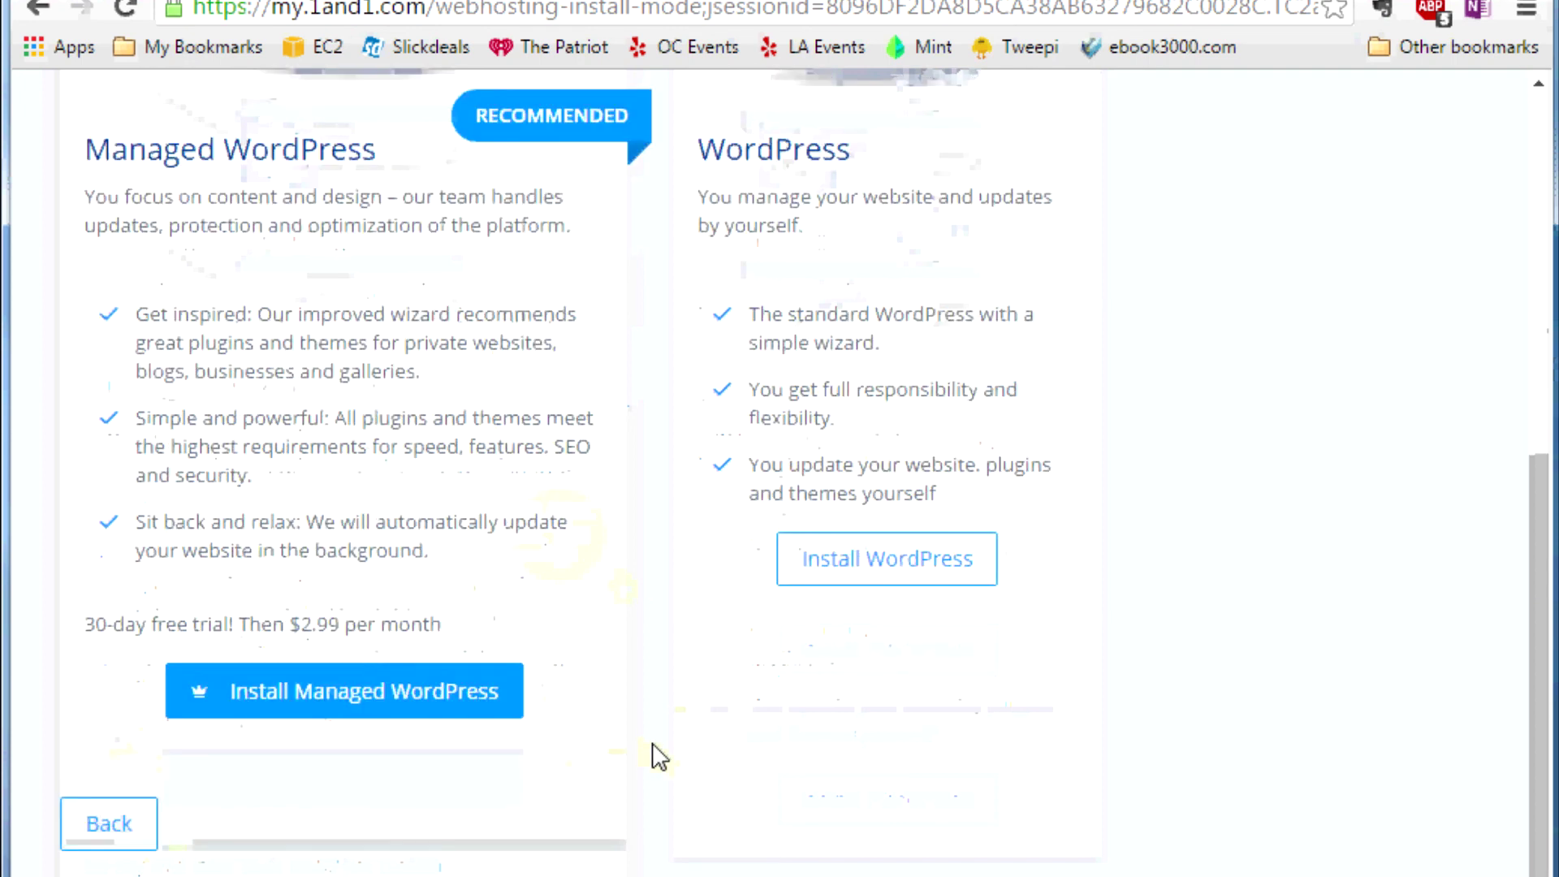
scroll(658, 755, up, 4)
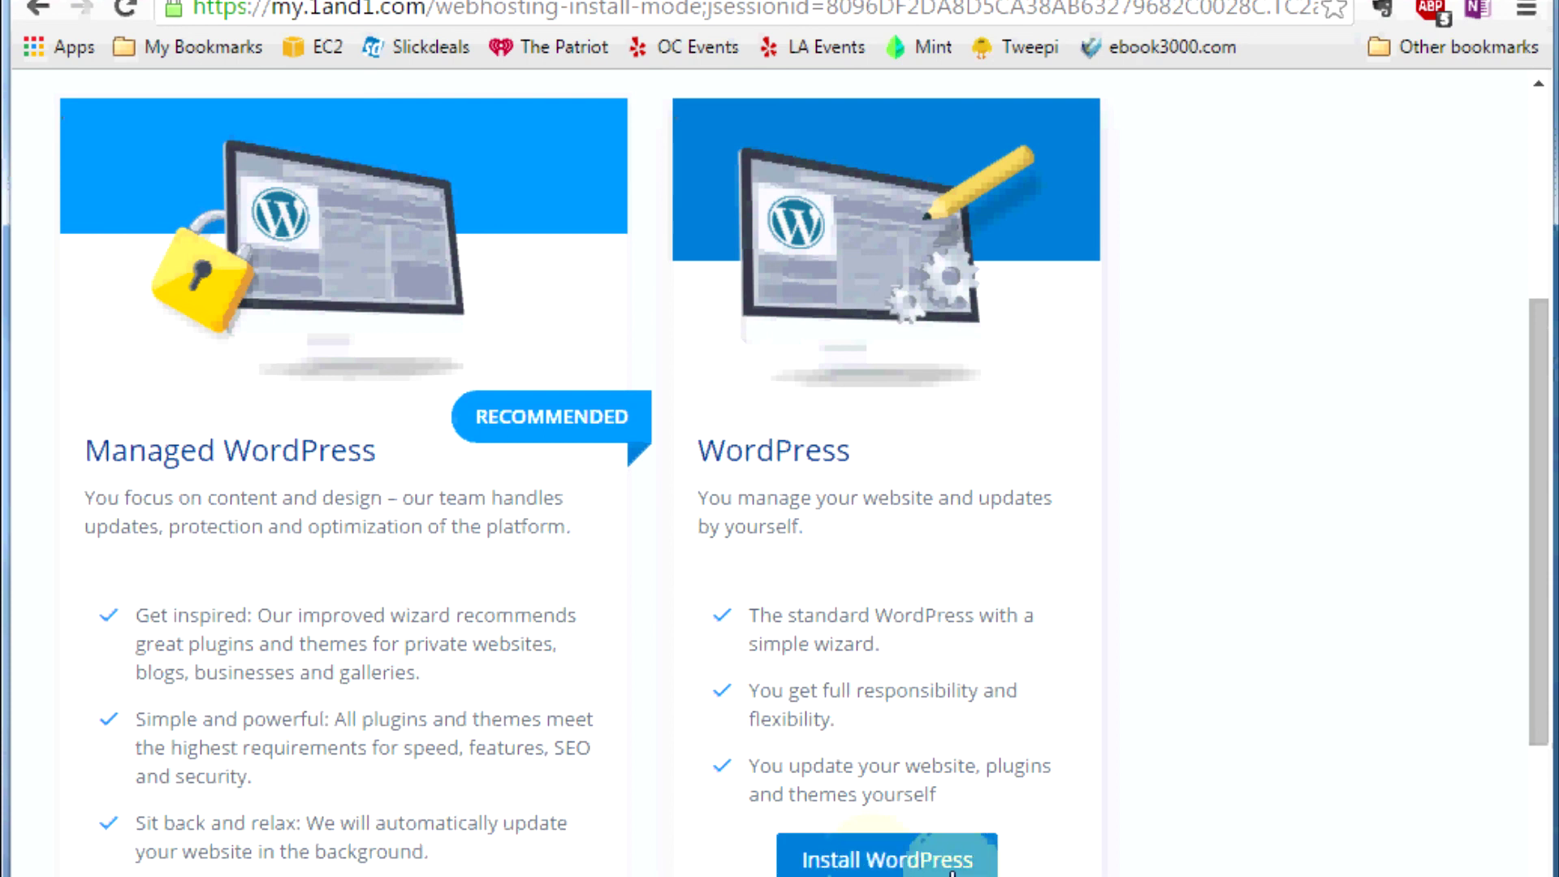
click(928, 867)
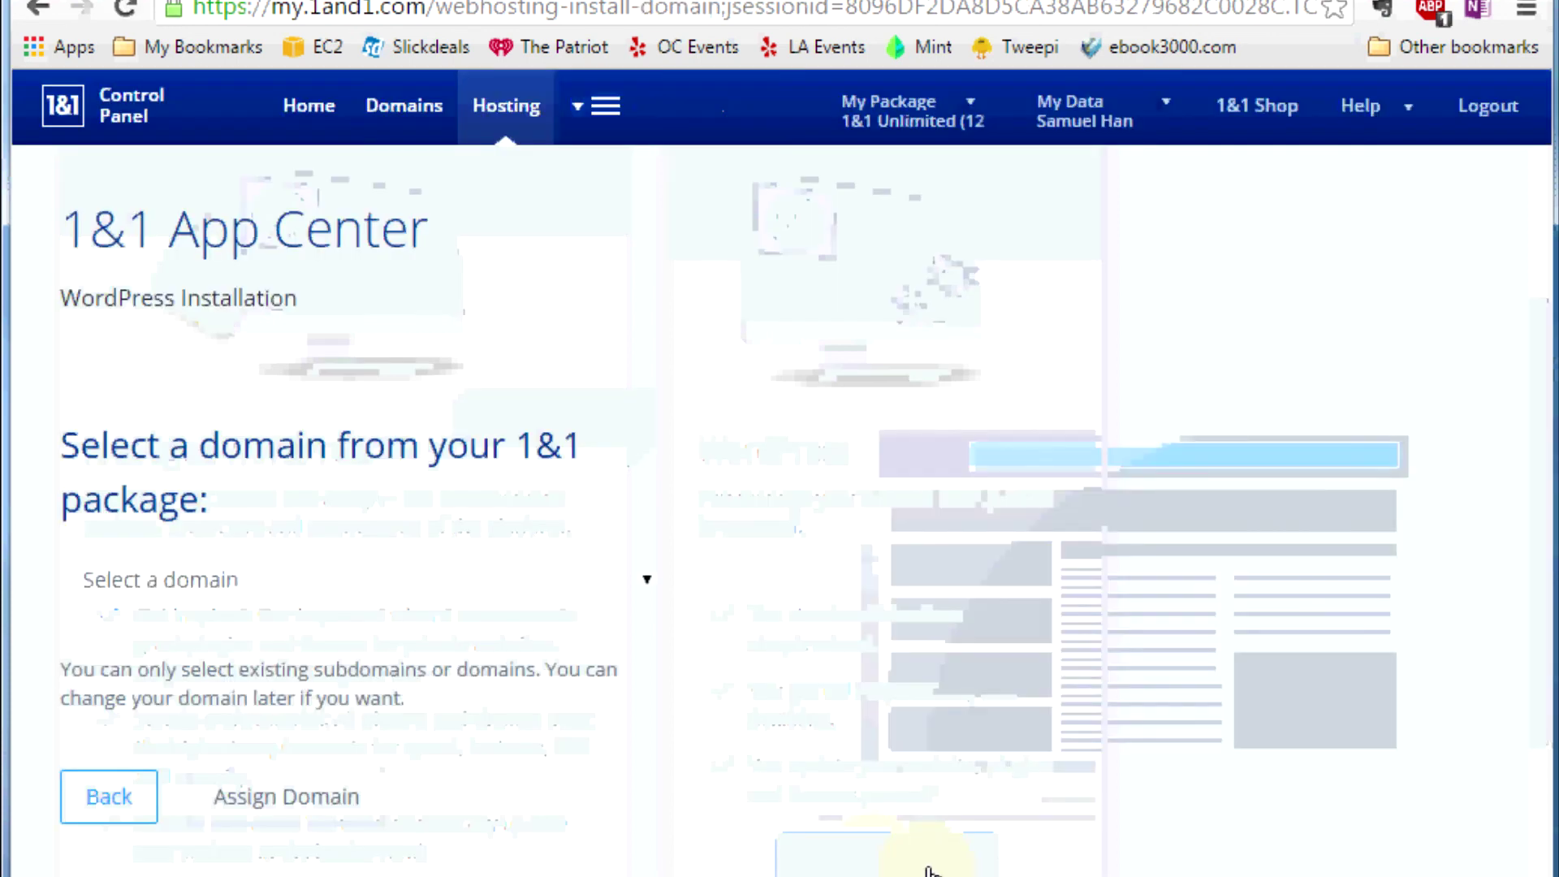
Select kdramareviews.net as the site's domain and assign it to start the installation.
click(647, 590)
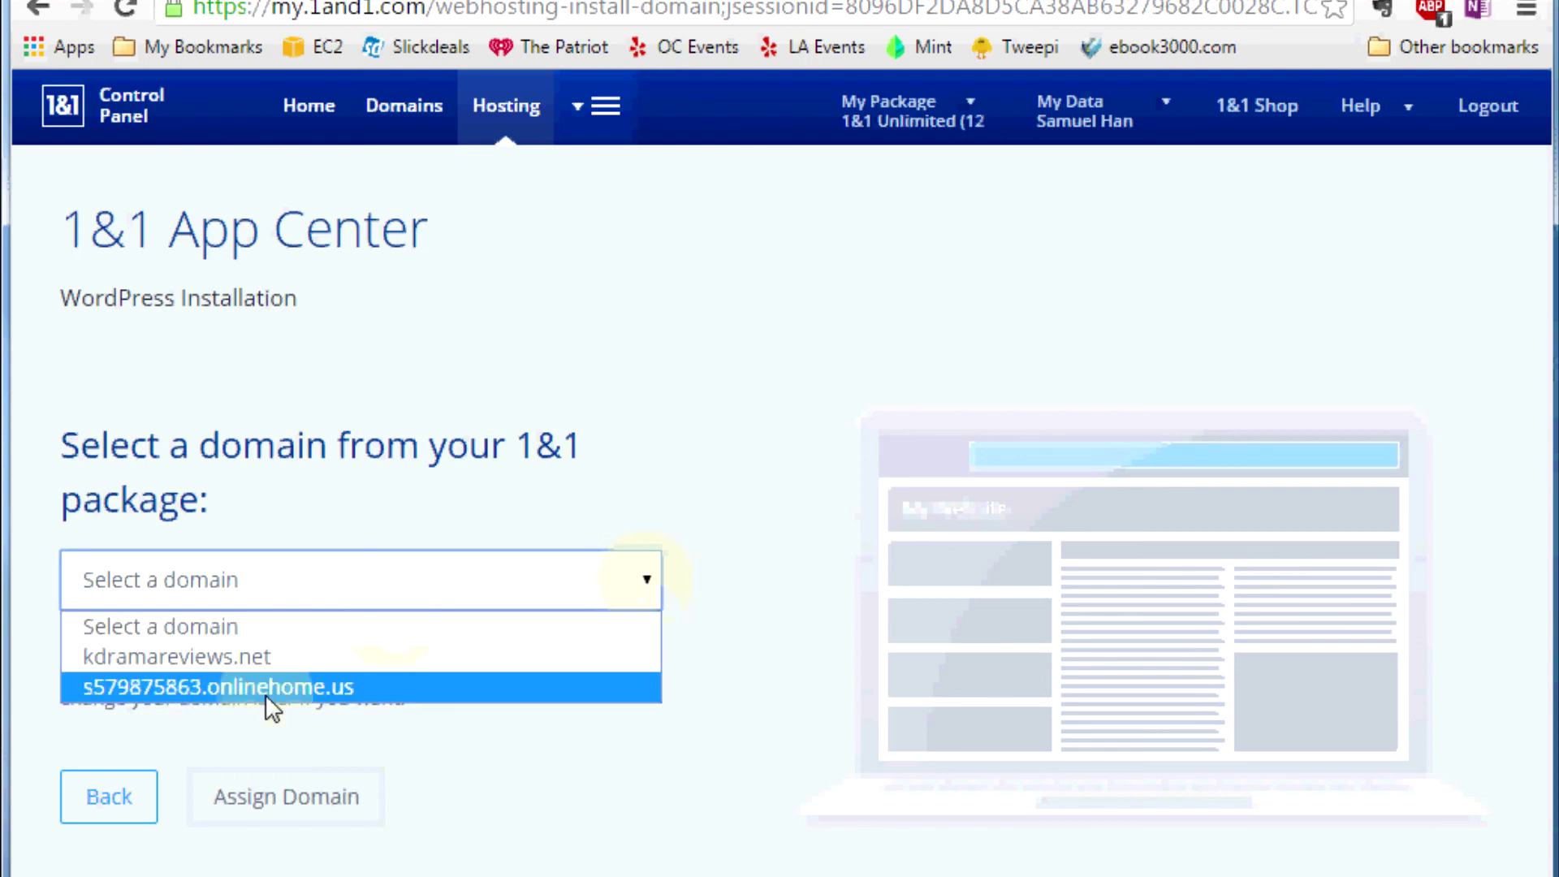
click(255, 655)
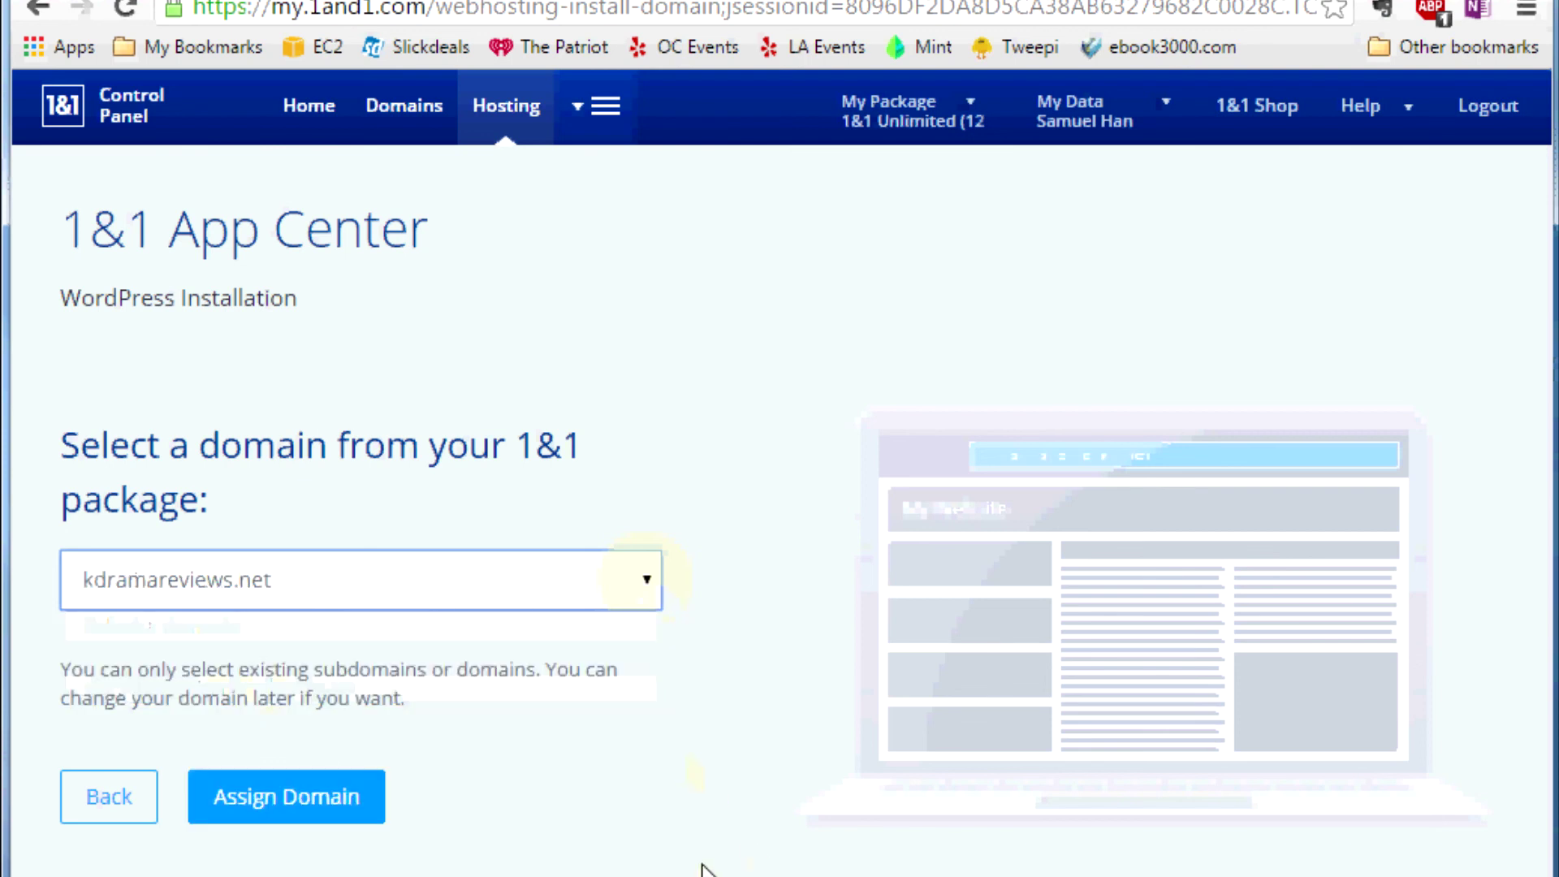
click(652, 589)
click(562, 653)
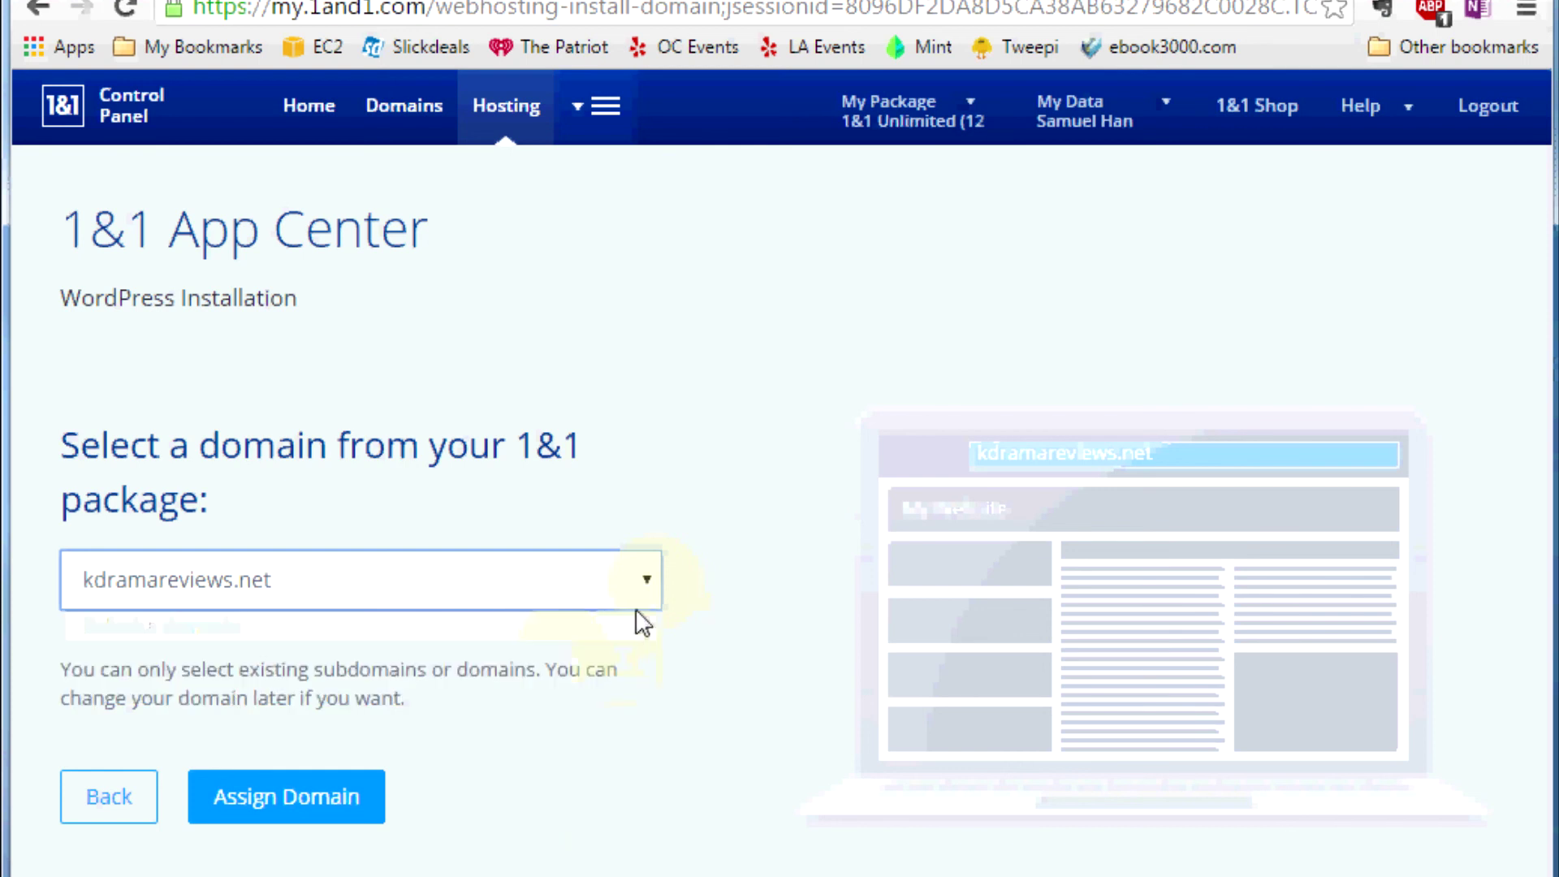
click(649, 591)
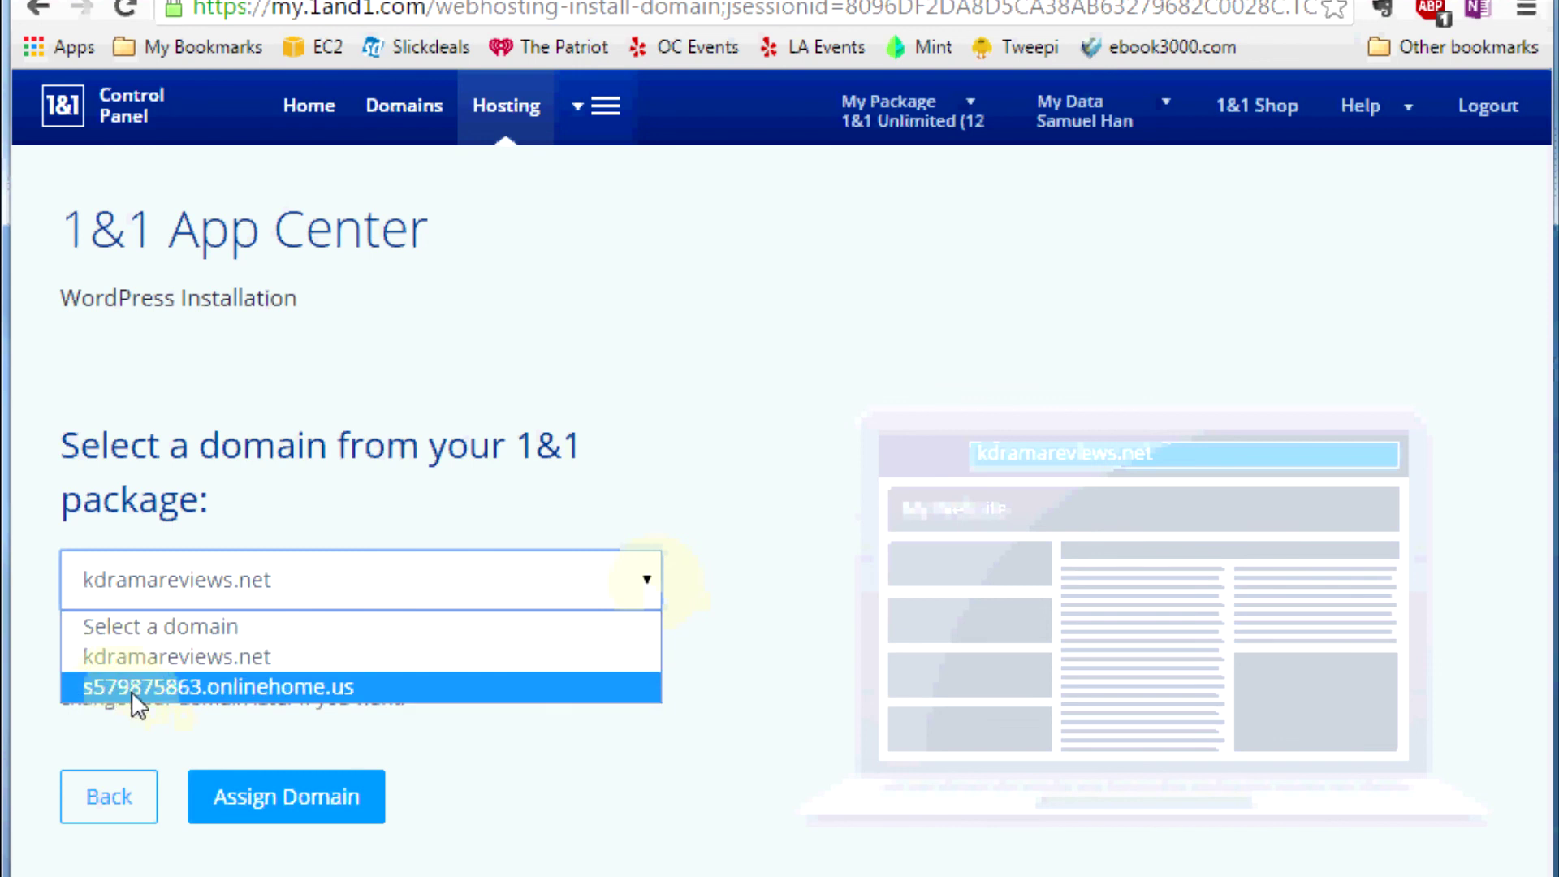
click(122, 656)
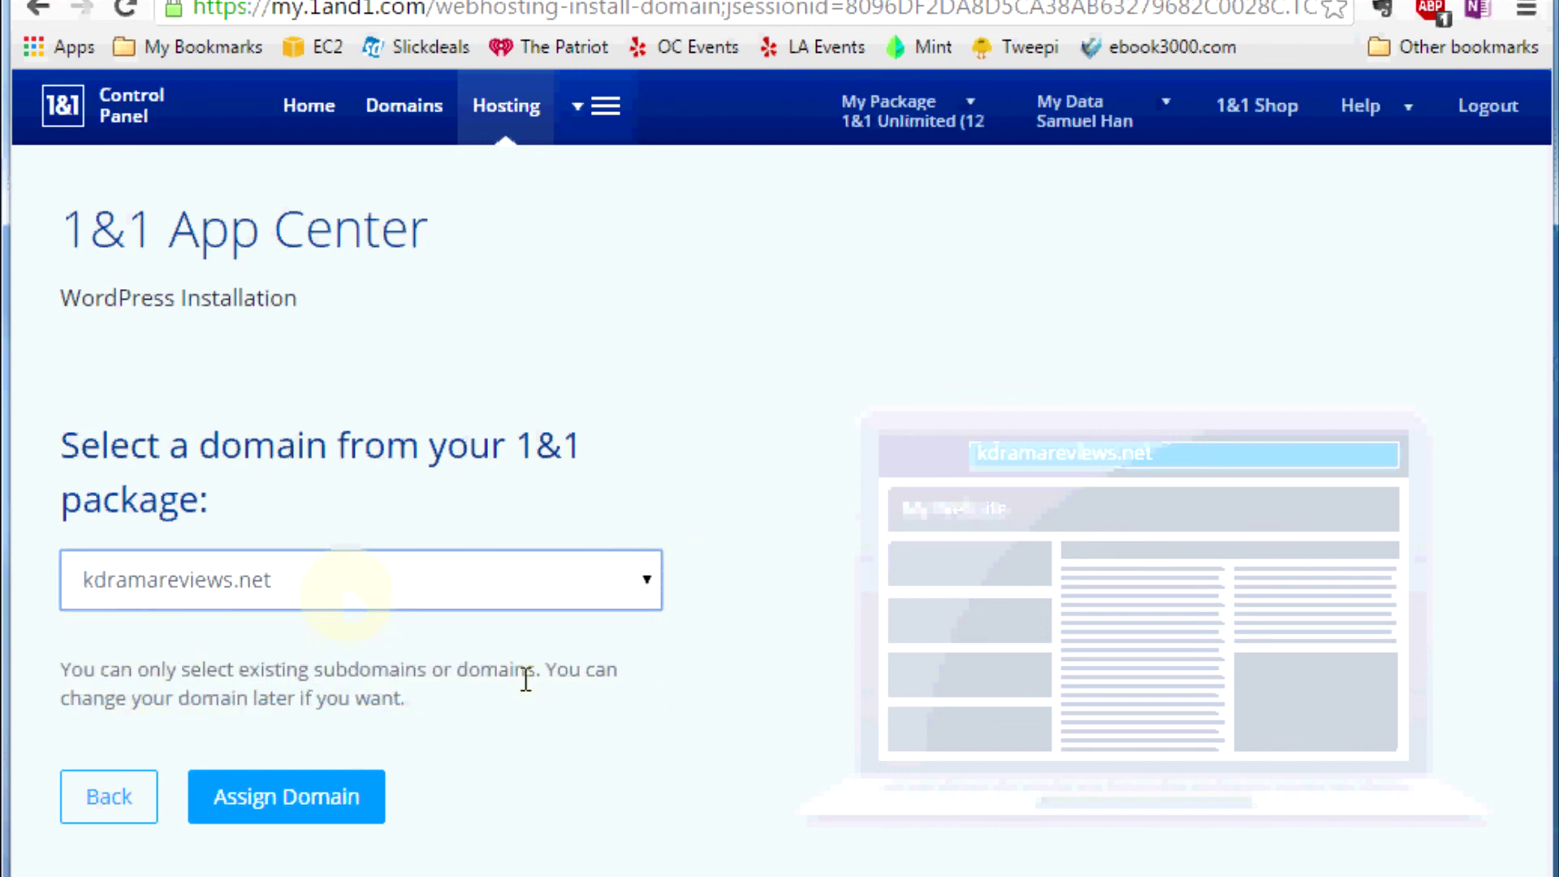
click(315, 808)
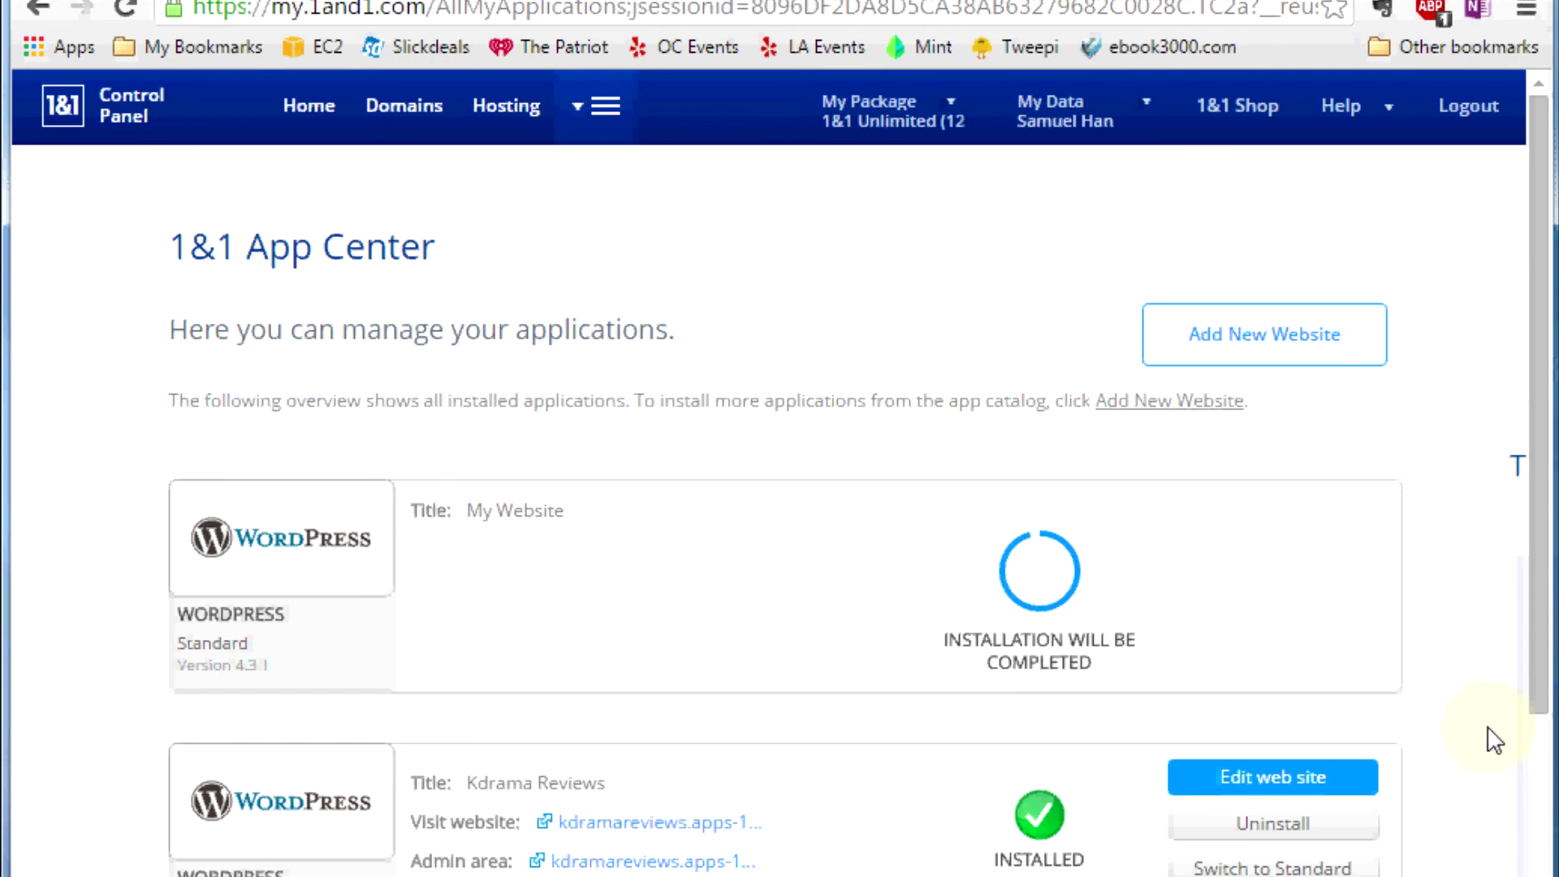
Wait until the My Website WordPress app on kdramareviews.net shows as ready to use.
scroll(1493, 798, down, 2)
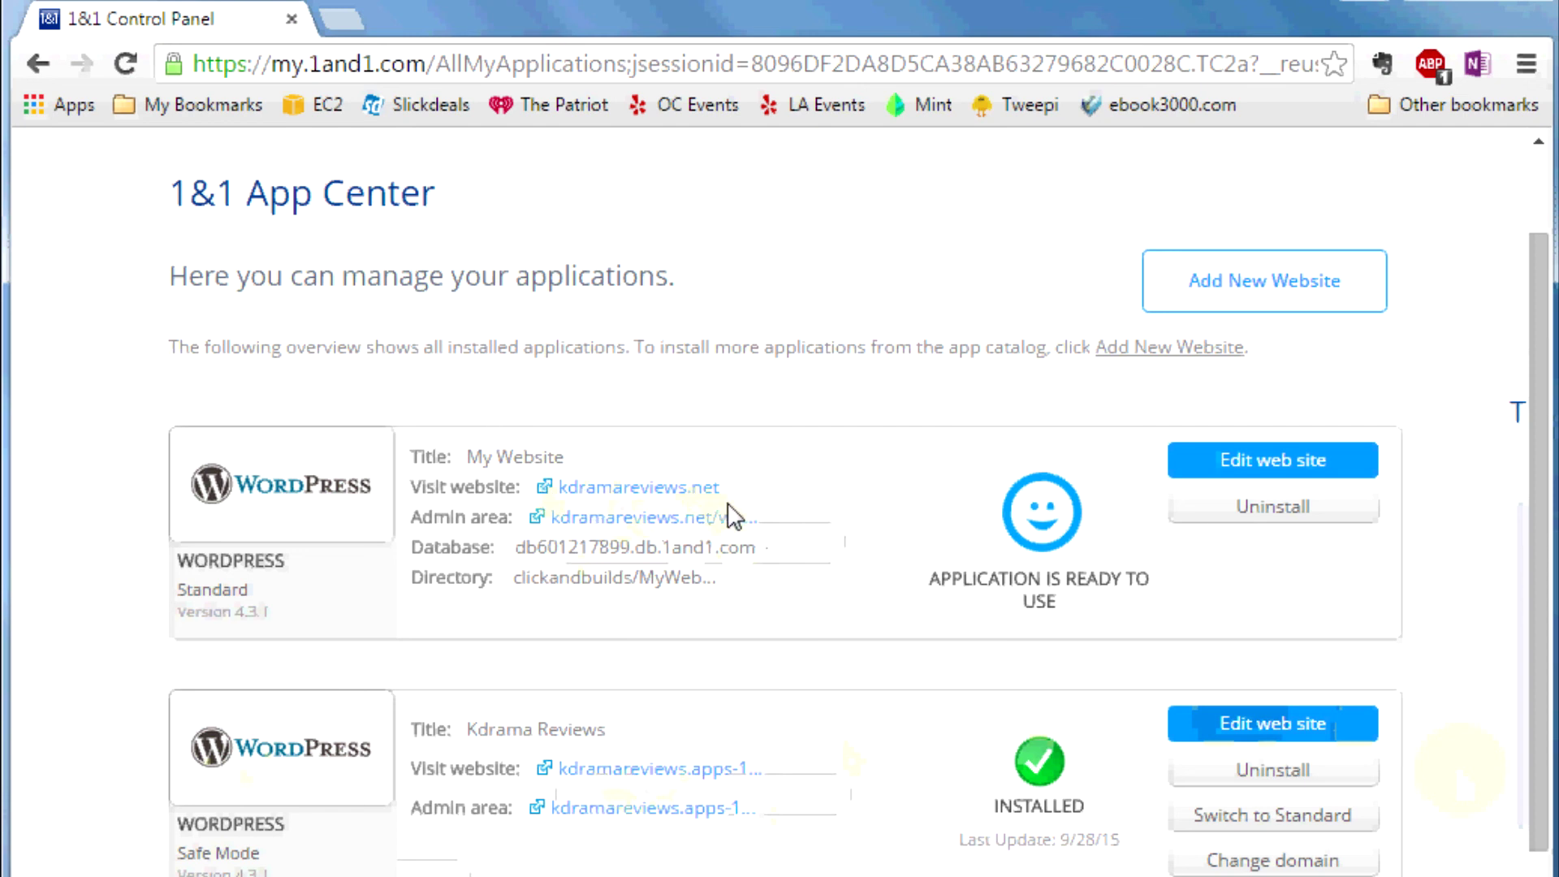
Load kdramareviews.net in a new browser tab.
click(342, 25)
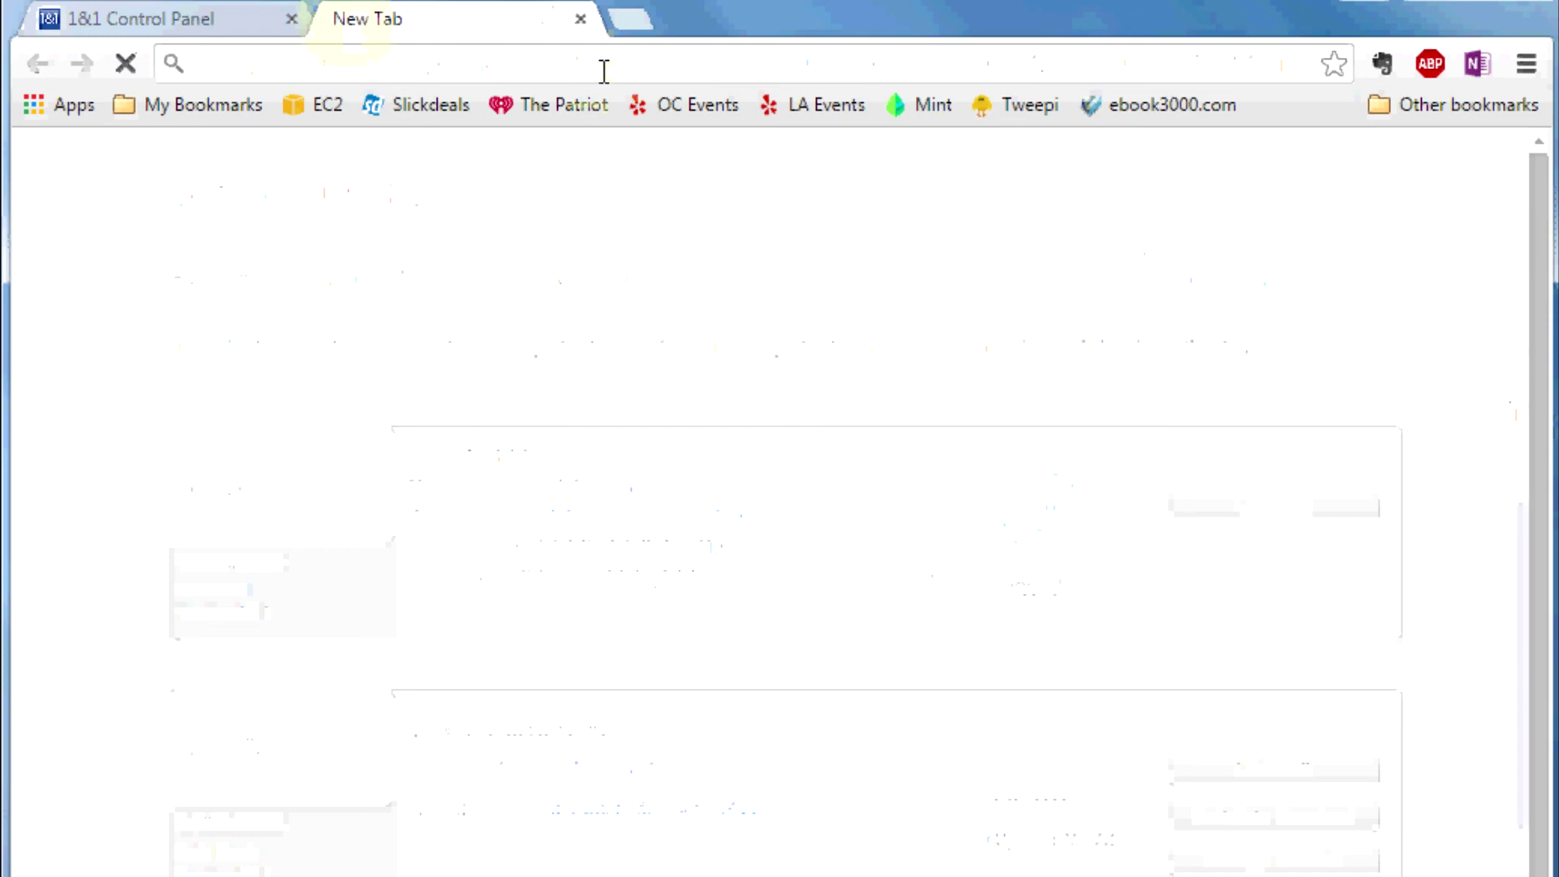
text(kdramareviews.net)
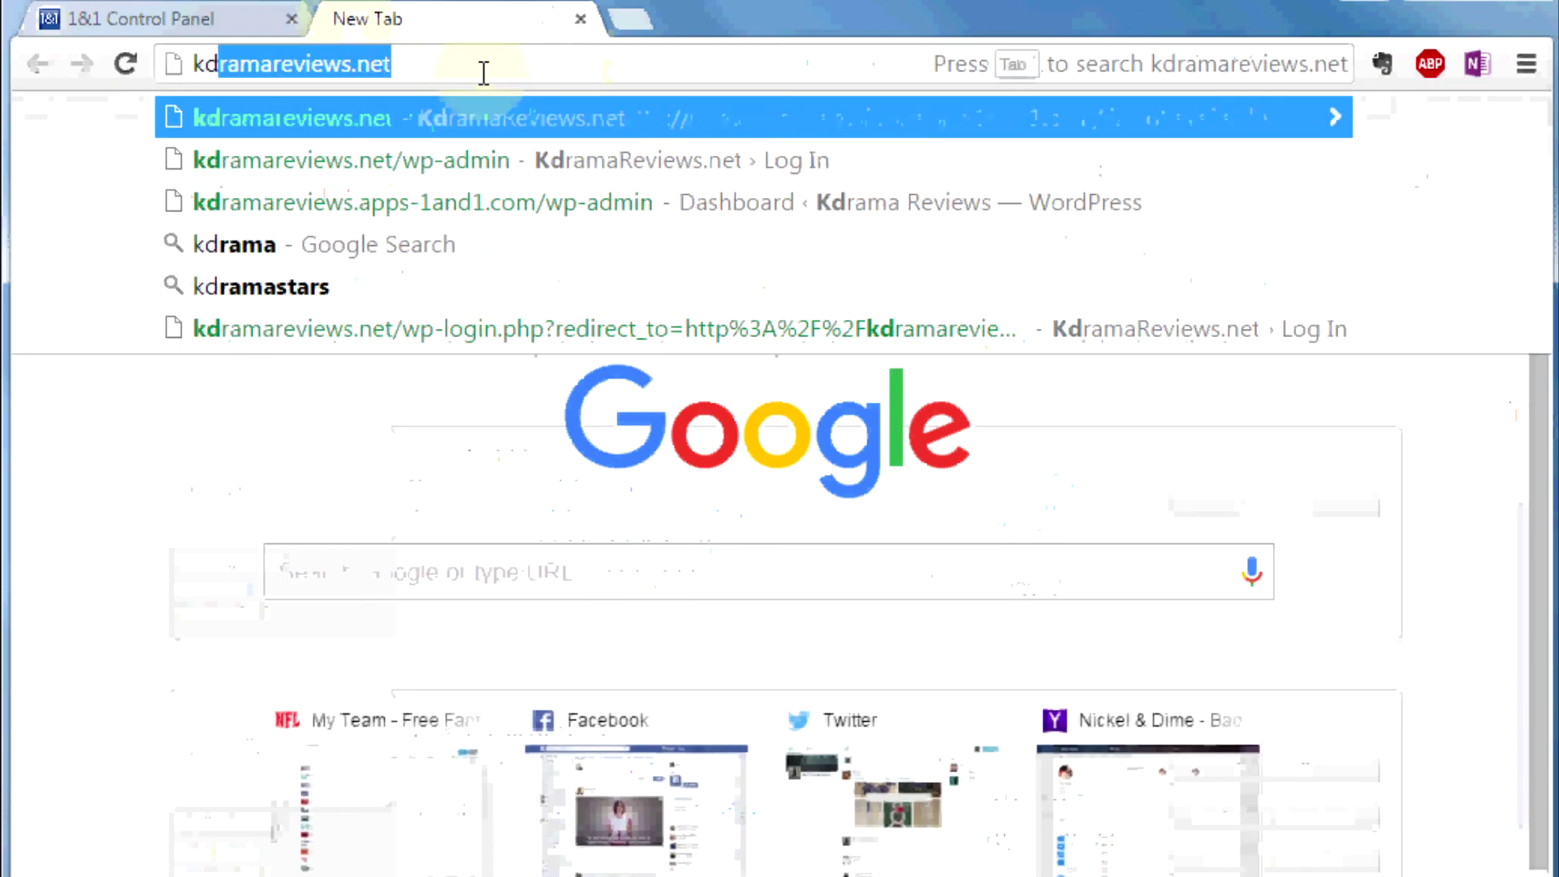
key(Down)
key(Up)
key(Return)
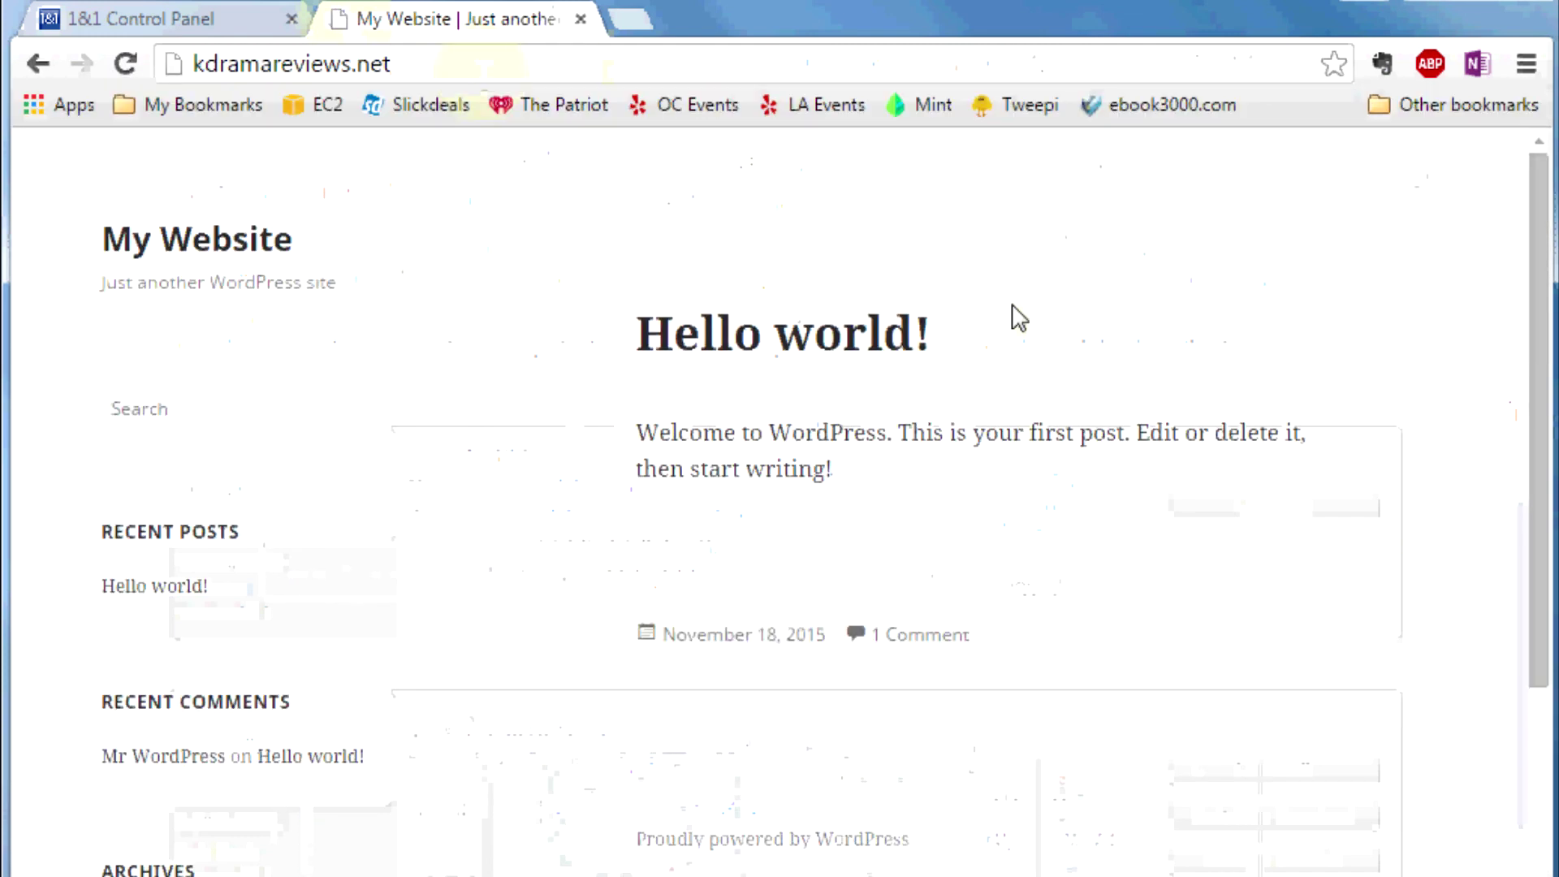
Check the default Hello world! post, then go back to the 1&1 Control Panel tab.
scroll(1166, 595, down, 6)
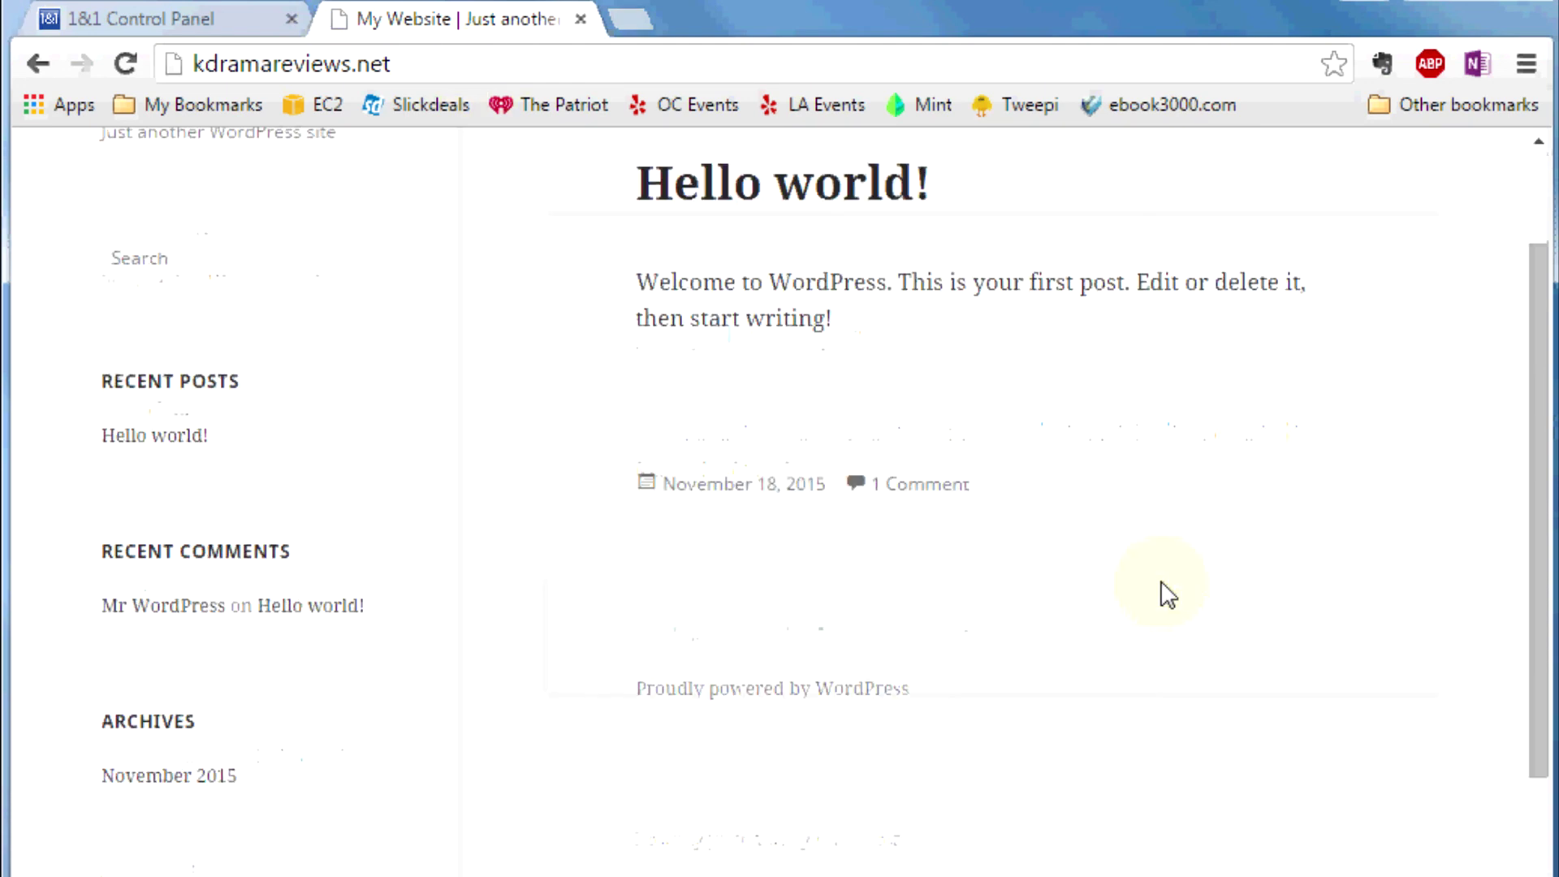
scroll(1166, 595, up, 6)
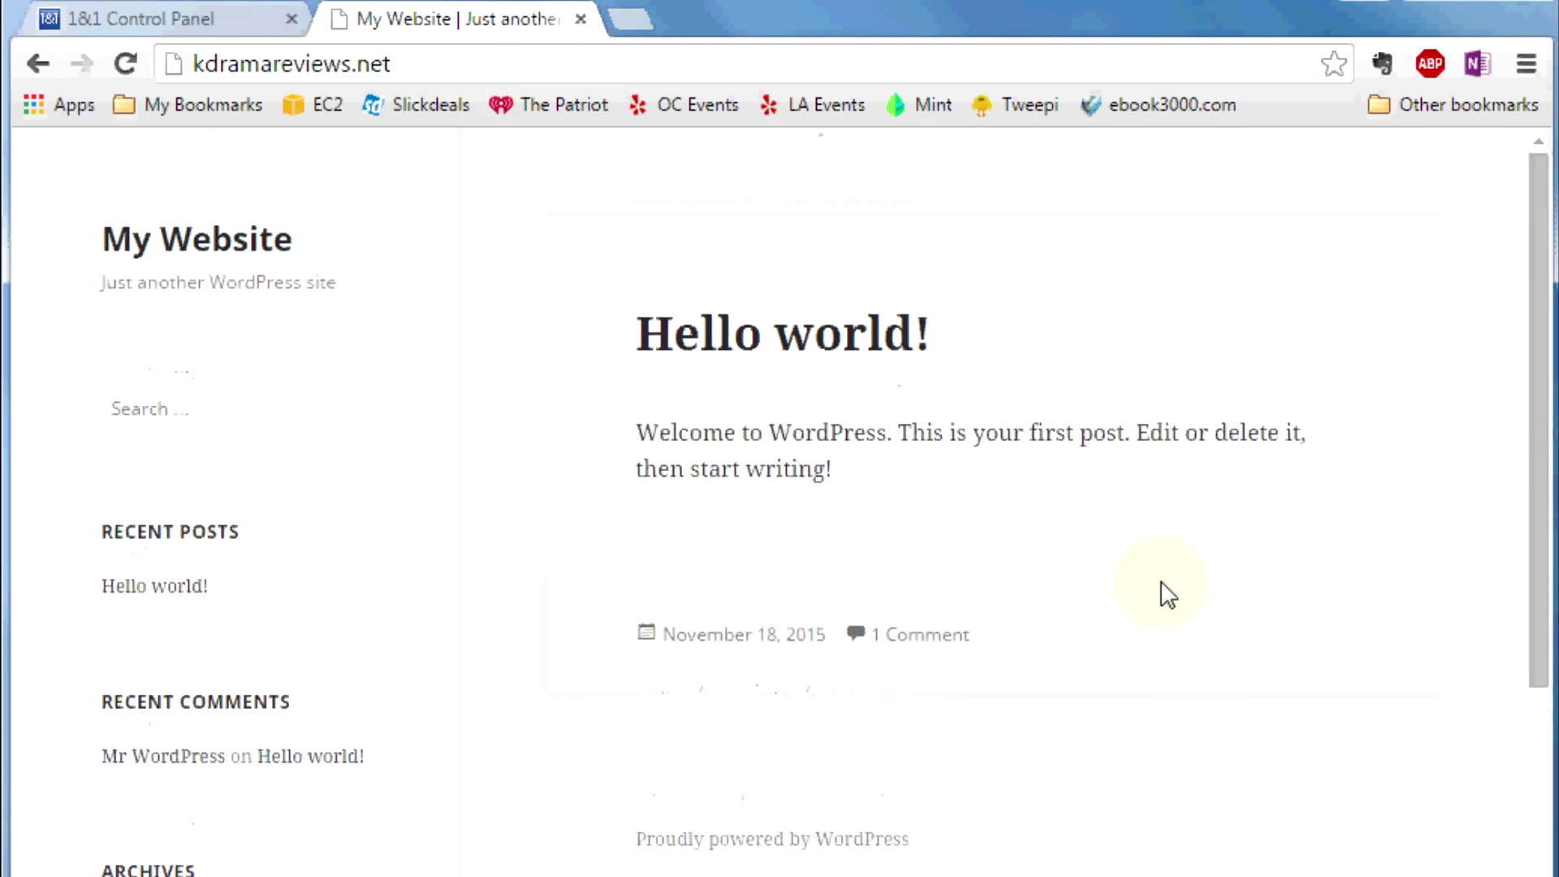
click(226, 20)
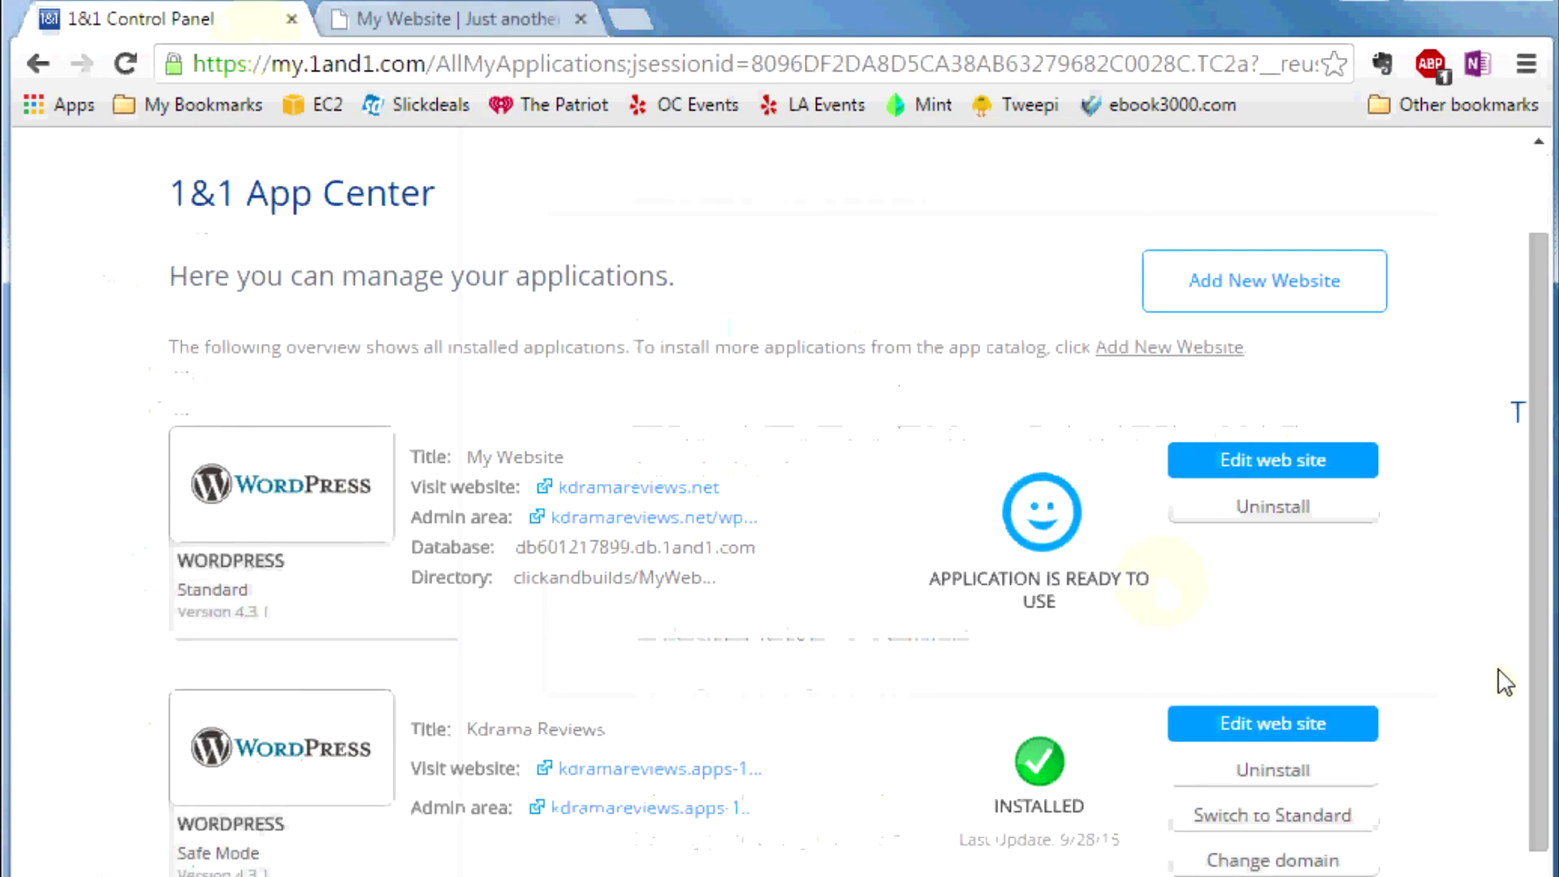